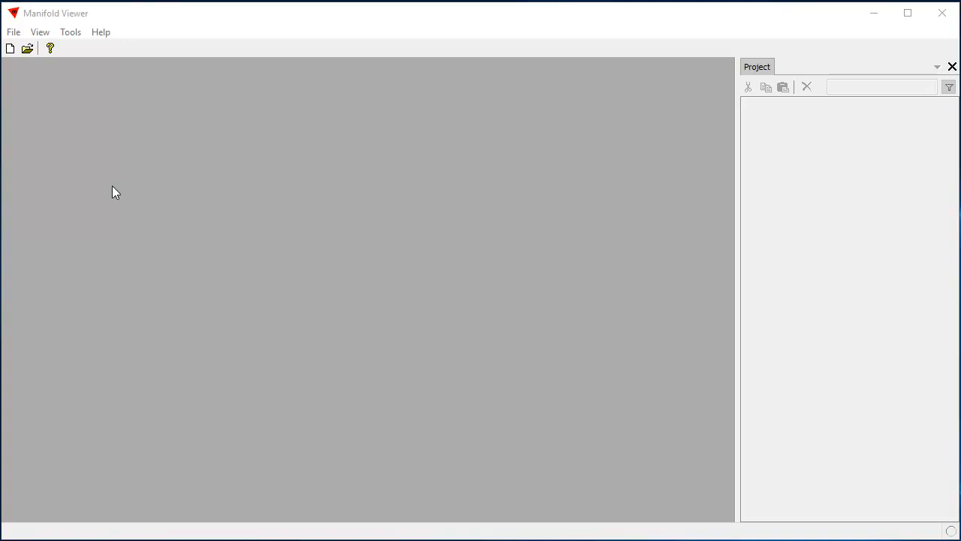
- Open the project file books_readonly_listings.map from the data folder
{"action": "left_click", "coordinate": [14, 32]}
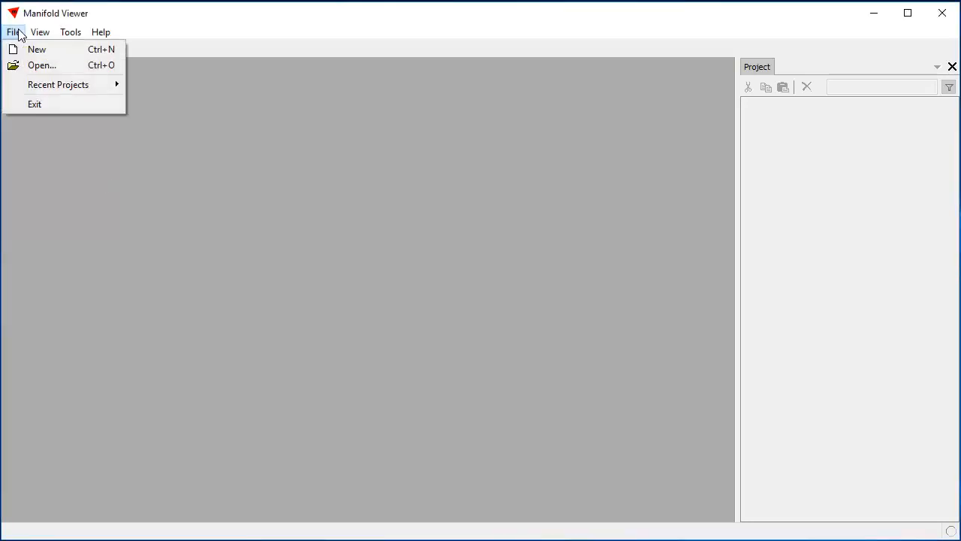
{"action": "left_click", "coordinate": [32, 65]}
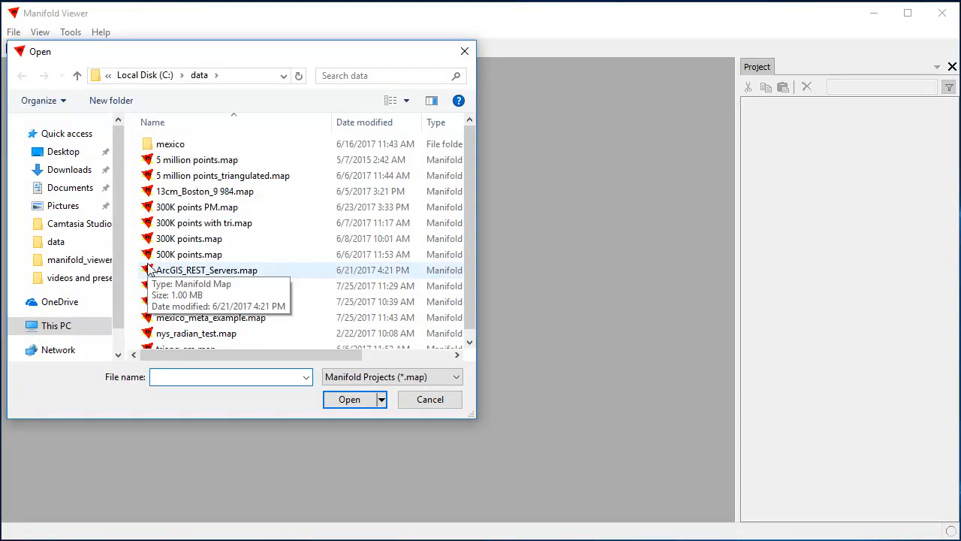
{"action": "left_click", "coordinate": [211, 303]}
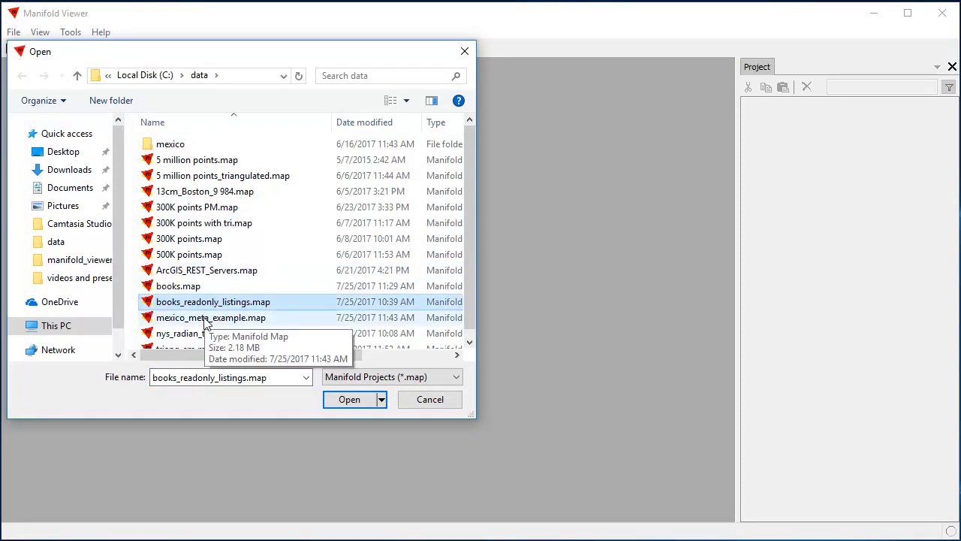
{"action": "left_click", "coordinate": [359, 399]}
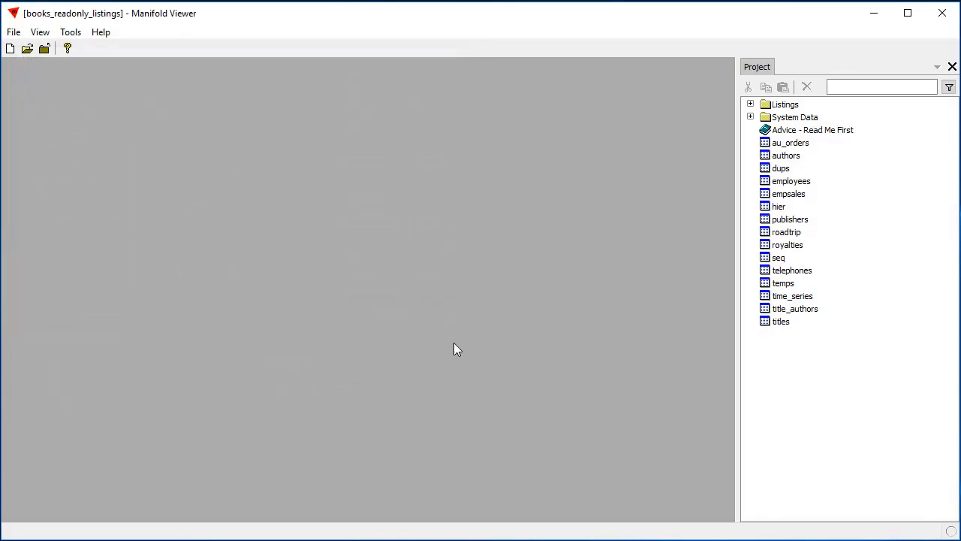
- View the contents of the authors and titles tables, closing both when done
{"action": "double_click", "coordinate": [796, 158]}
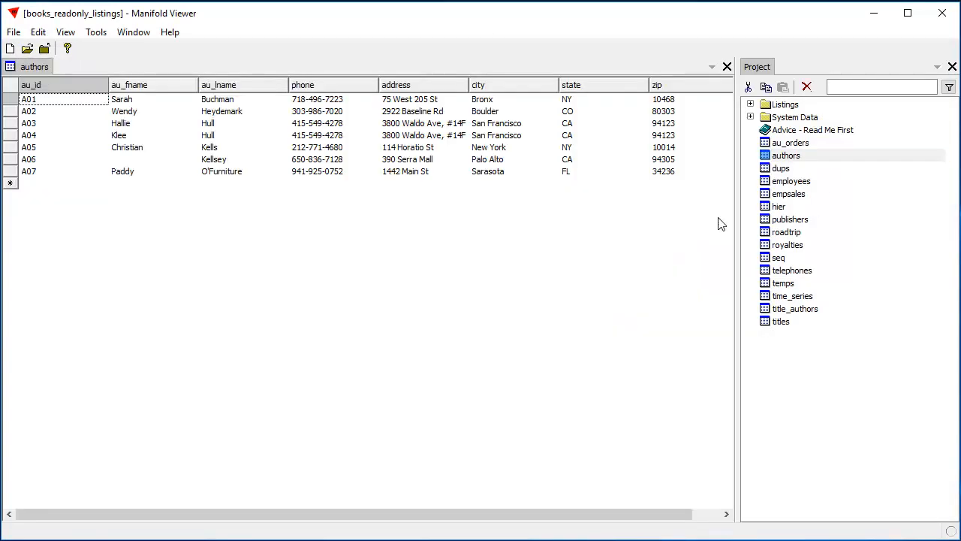
{"action": "double_click", "coordinate": [787, 323]}
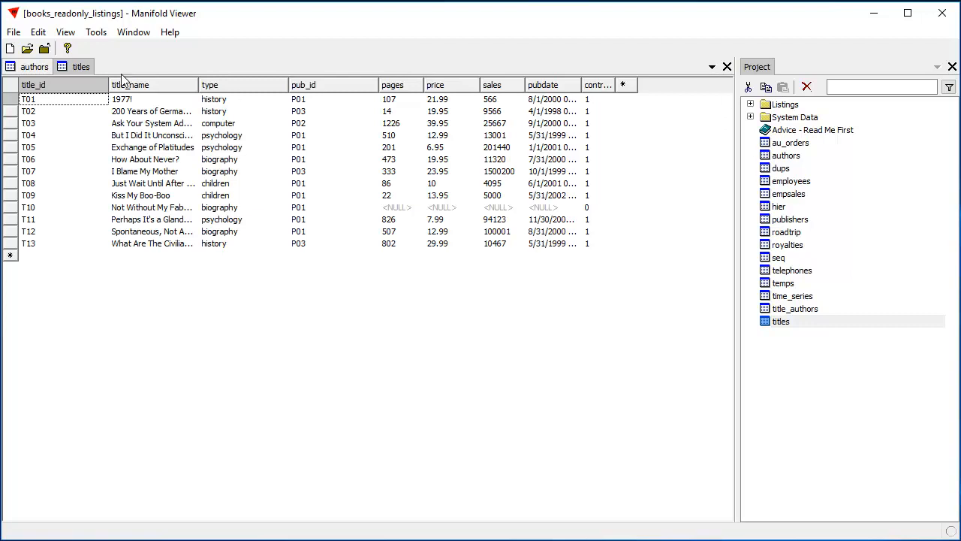
{"action": "left_click", "coordinate": [727, 67]}
{"action": "left_click", "coordinate": [727, 68]}
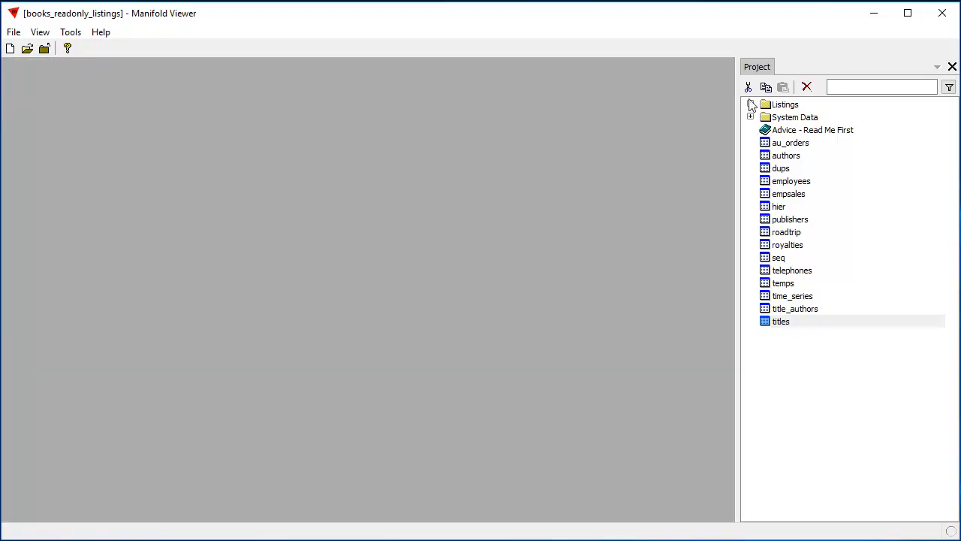
- Expand the Listings folder and open the listing0002 query to examine its SQL text
{"action": "left_click", "coordinate": [751, 105]}
{"action": "double_click", "coordinate": [802, 121]}
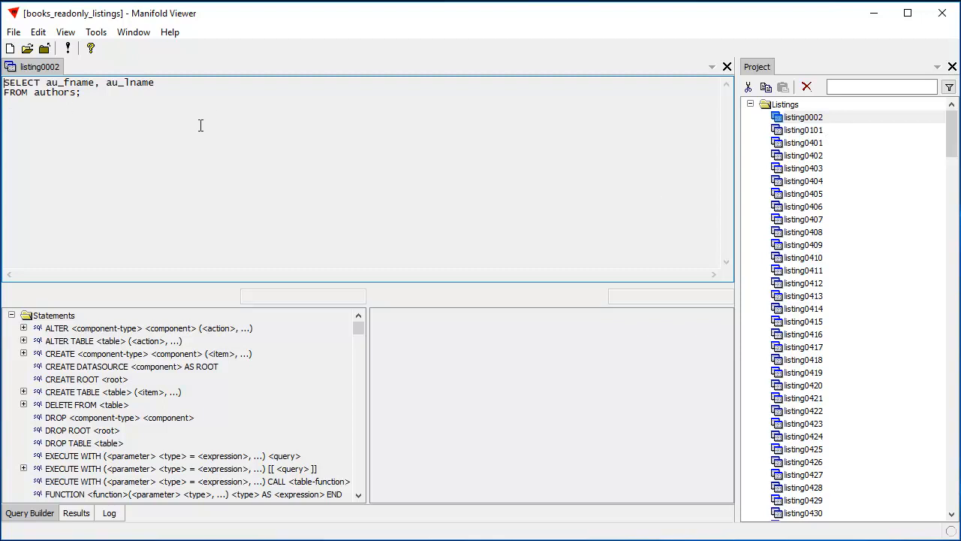
{"action": "left_click_drag", "start_coordinate": [161, 110], "coordinate": [3, 75]}
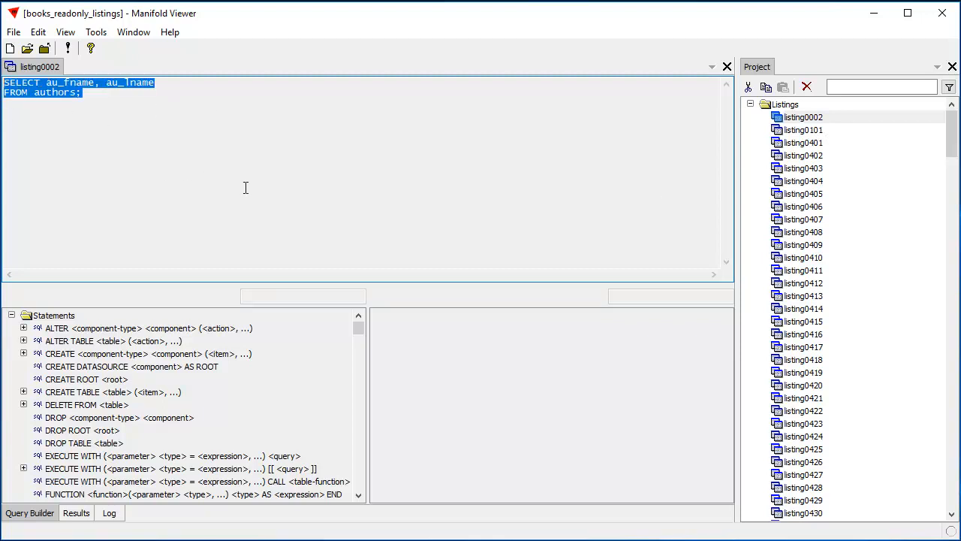
{"action": "left_click", "coordinate": [176, 193]}
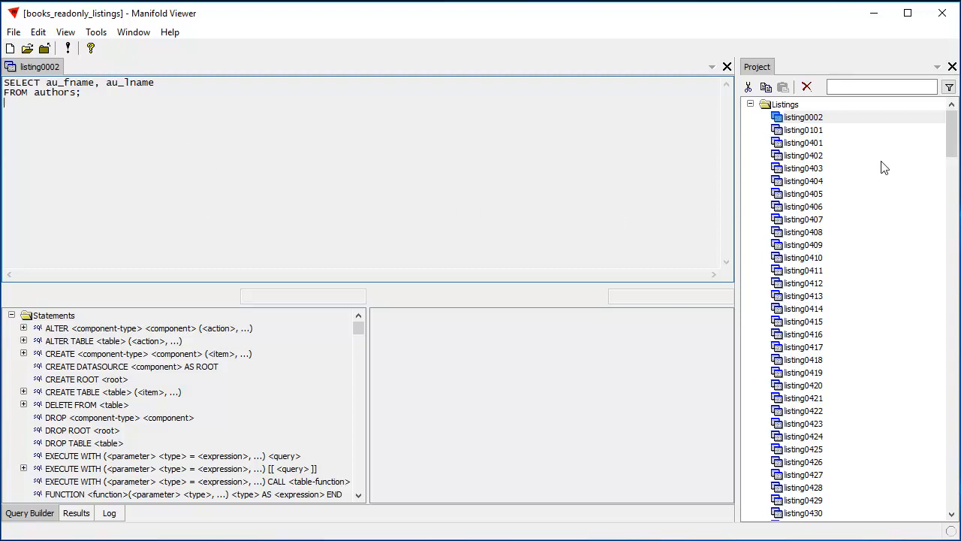
- View the SQL text of the listing0402 and listing0401 queries, closing both when done
{"action": "double_click", "coordinate": [802, 156]}
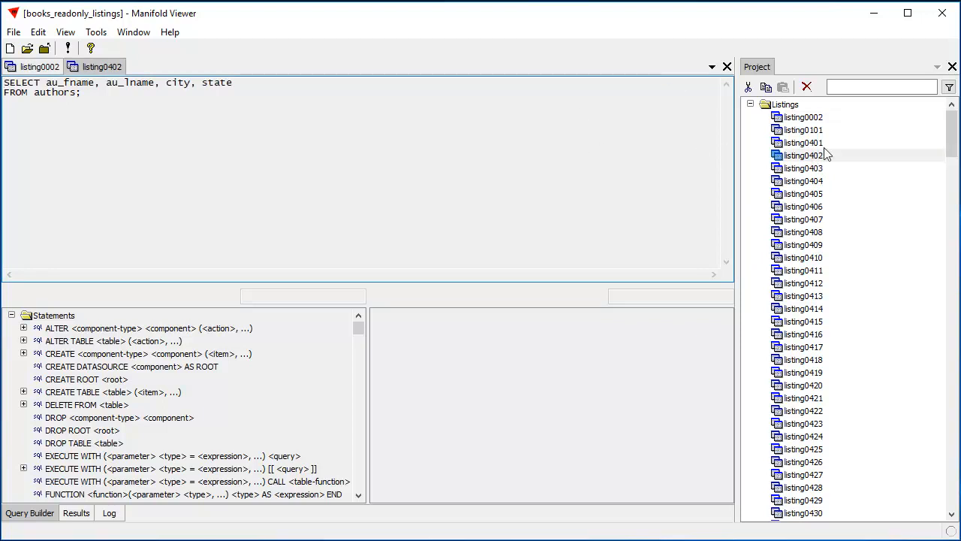
{"action": "double_click", "coordinate": [797, 143]}
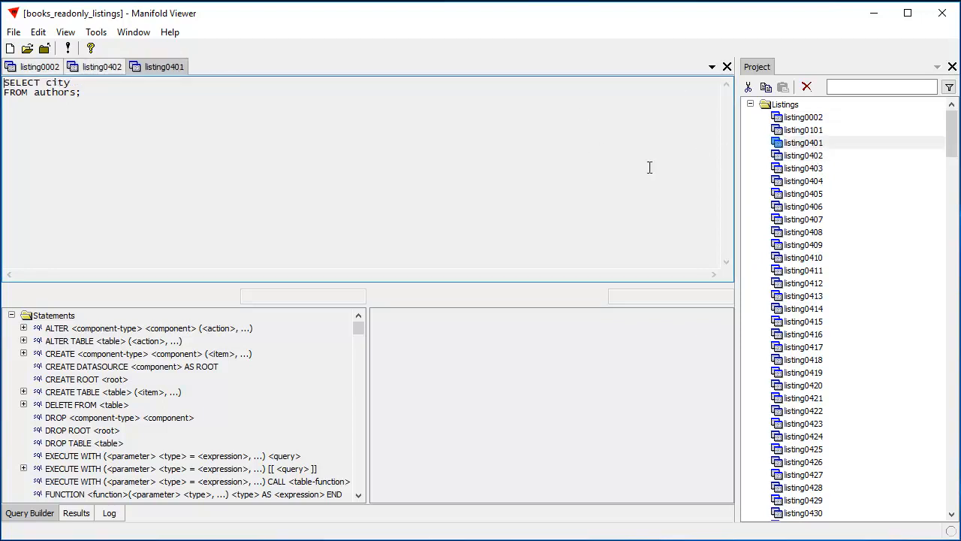
{"action": "left_click", "coordinate": [727, 66]}
{"action": "left_click", "coordinate": [727, 66]}
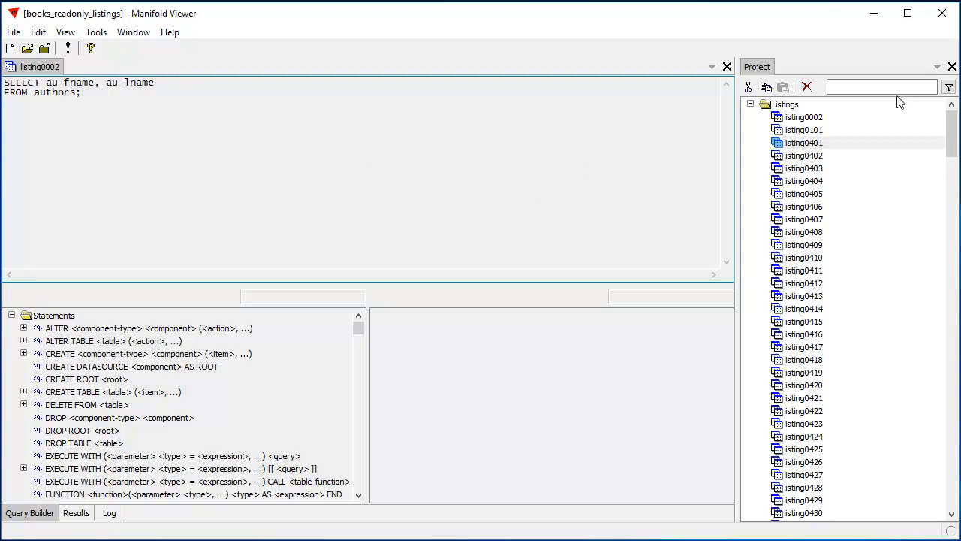
- Inspect the ReadOnly property of the listing0002 query and close its properties without changes
{"action": "right_click", "coordinate": [791, 118]}
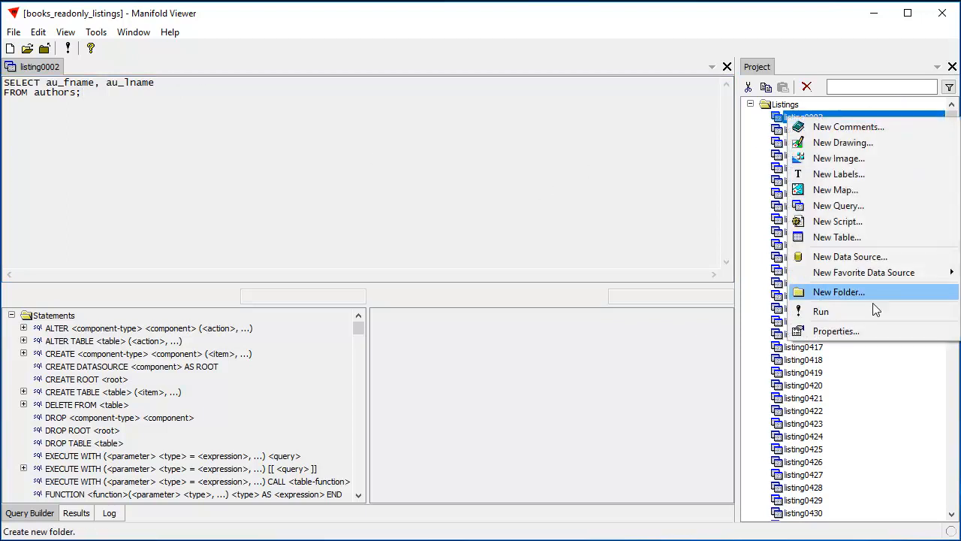
{"action": "left_click", "coordinate": [864, 332]}
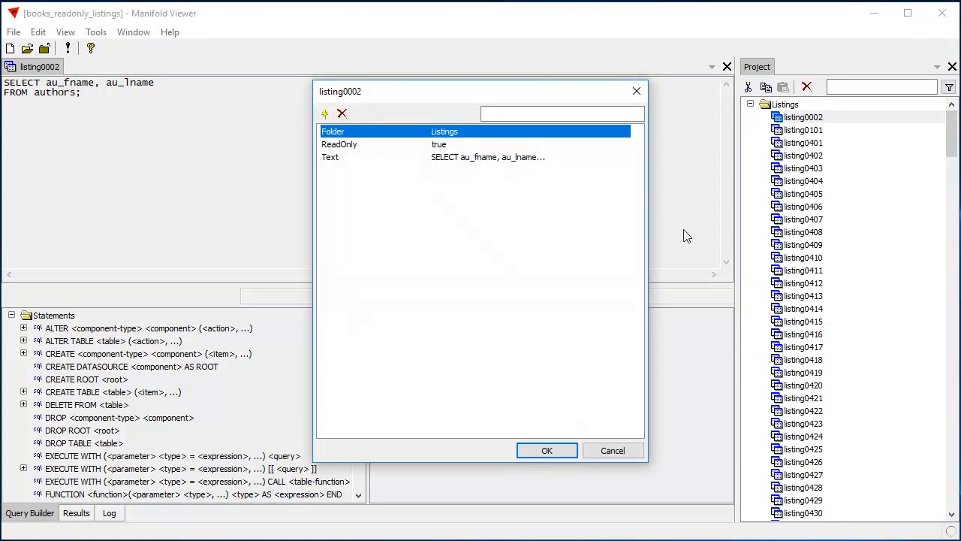
{"action": "left_click", "coordinate": [349, 148]}
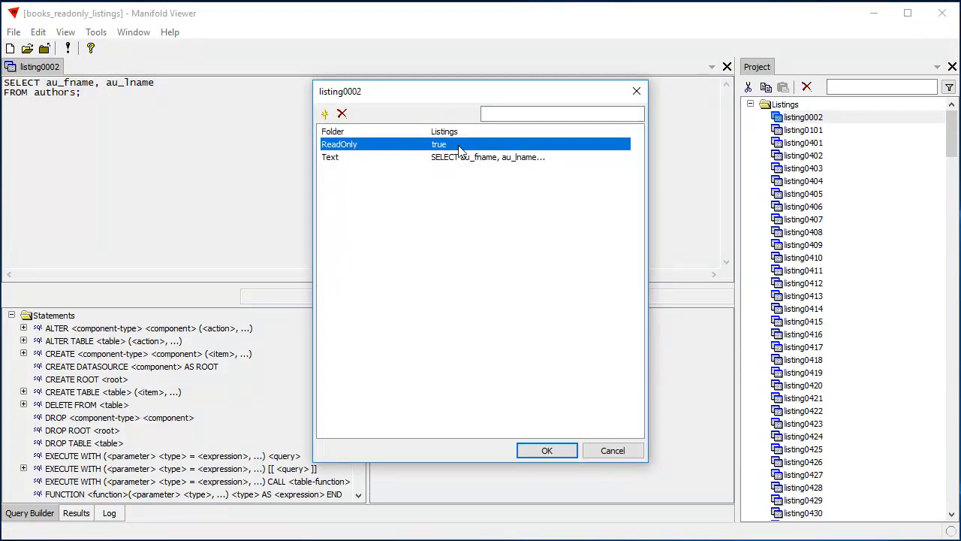
{"action": "left_click", "coordinate": [612, 450]}
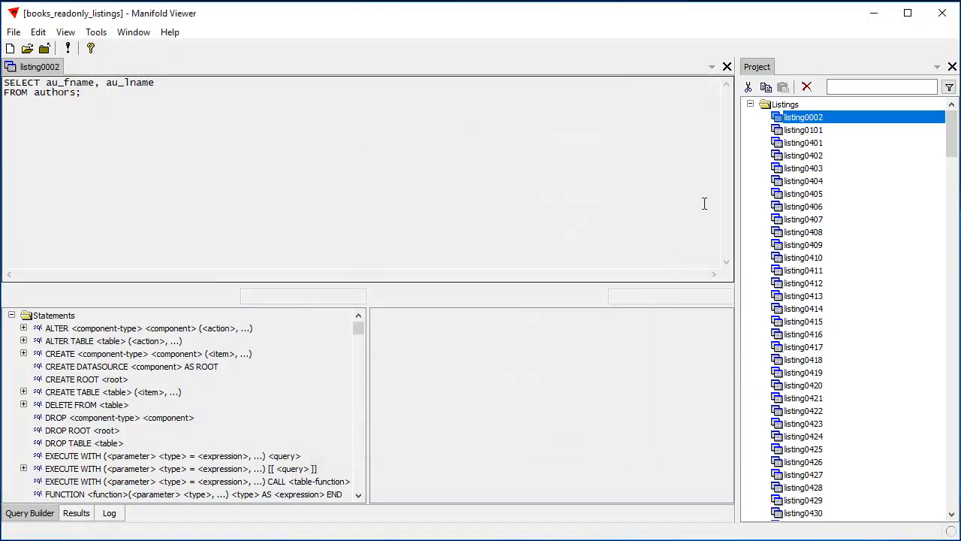
- Try to edit the ReadOnly value in the properties of the listing0002 query
{"action": "right_click", "coordinate": [800, 122]}
{"action": "left_click", "coordinate": [835, 331]}
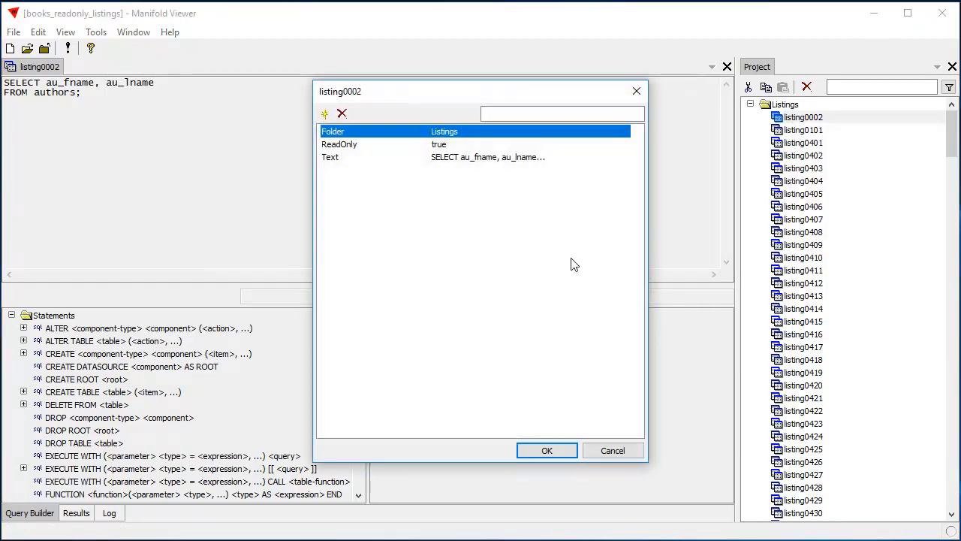
{"action": "left_click", "coordinate": [443, 144]}
{"action": "left_click", "coordinate": [442, 144]}
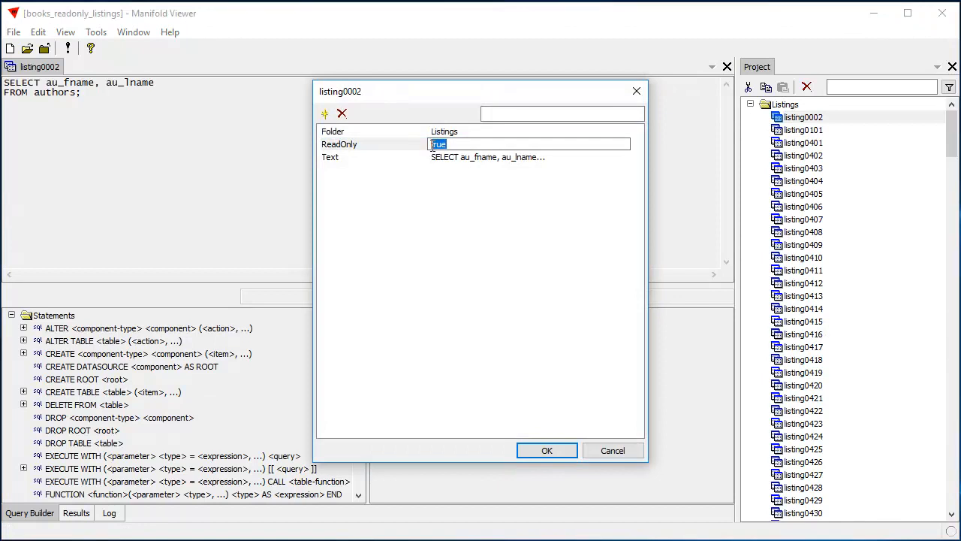
{"action": "left_click", "coordinate": [612, 451]}
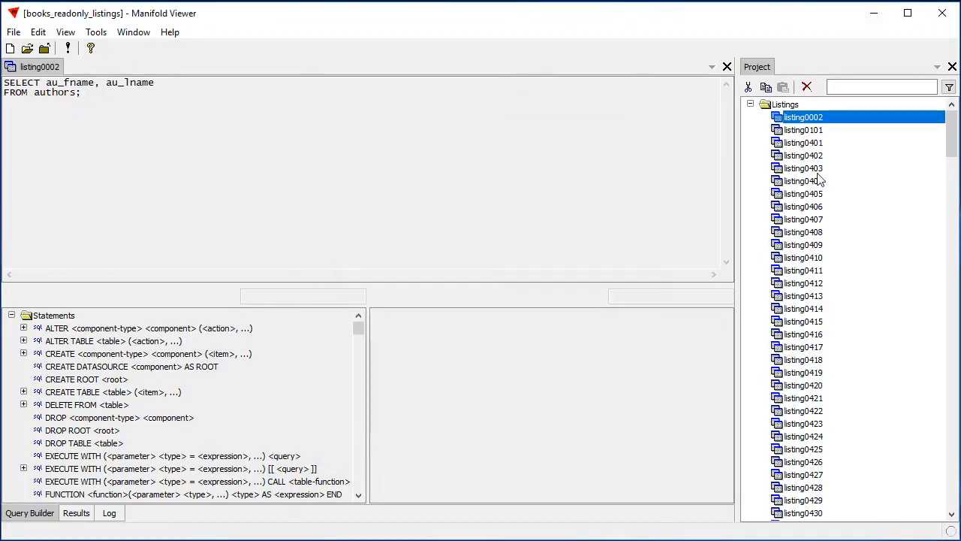
- Collapse the Listings folder and open the mfd_meta table from the System Data folder
{"action": "left_click", "coordinate": [750, 105]}
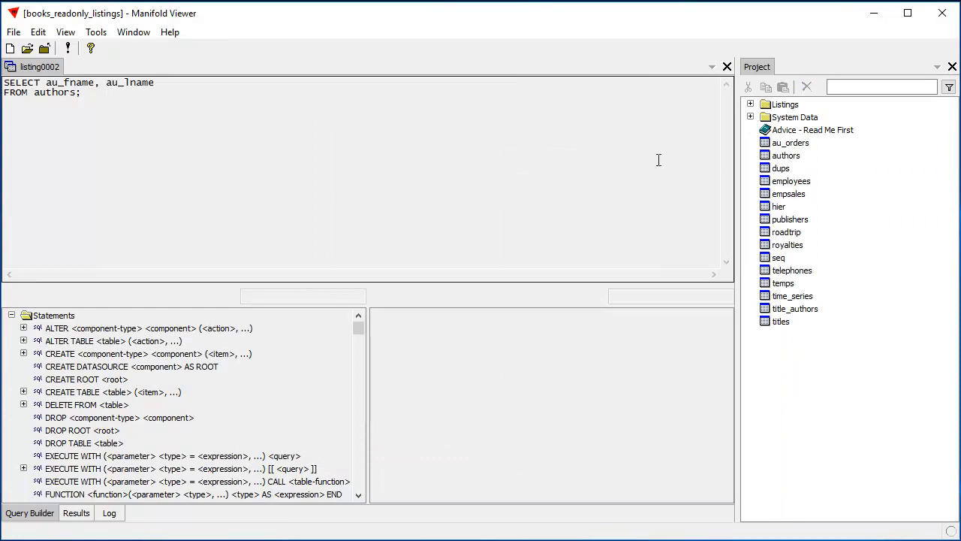
{"action": "left_click", "coordinate": [750, 117]}
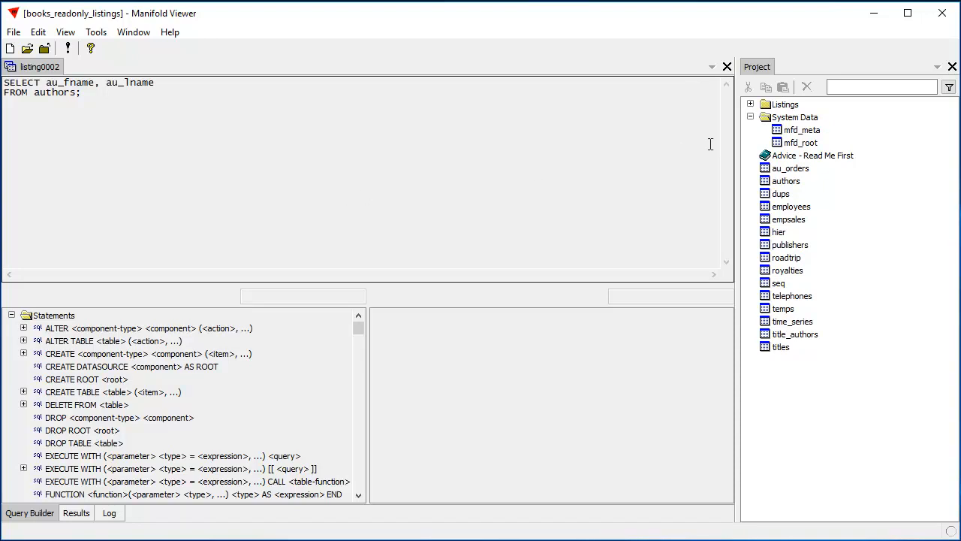
{"action": "double_click", "coordinate": [797, 131]}
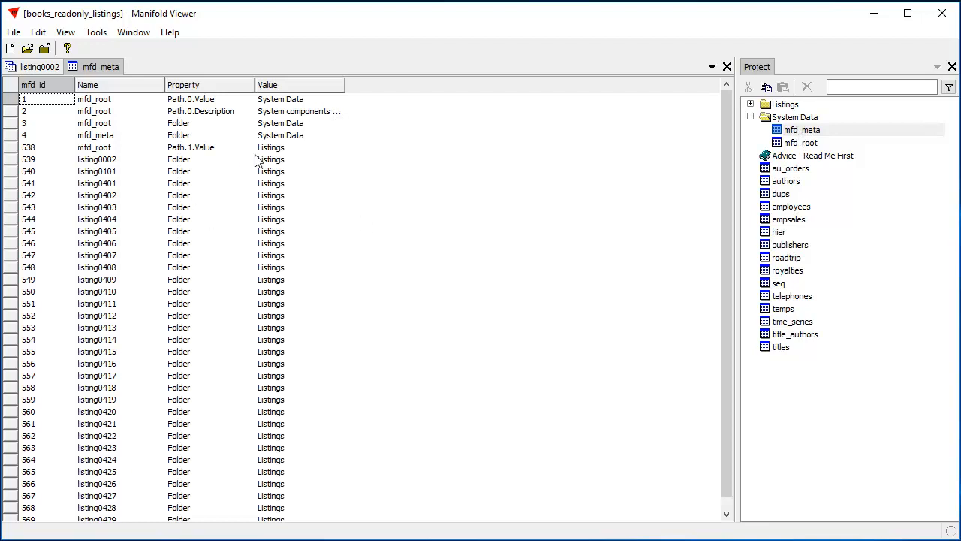
- Browse the mfd_meta records from the Path.1.Value row to the ReadOnly rows and examine the one for listing0002
{"action": "left_click", "coordinate": [201, 148]}
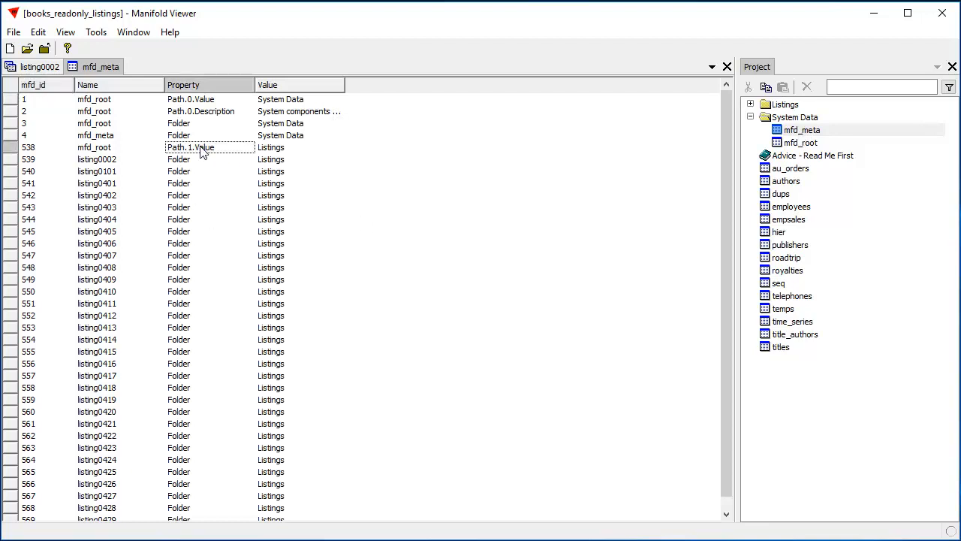
{"action": "key", "text": "Page_Down"}
{"action": "key", "text": "Page_Down"}
{"action": "key", "text": "Page_Down"}
{"action": "key", "text": "Page_Down"}
{"action": "key", "text": "Page_Down"}
{"action": "key", "text": "Page_Down"}
{"action": "key", "text": "Page_Down"}
{"action": "key", "text": "Page_Down"}
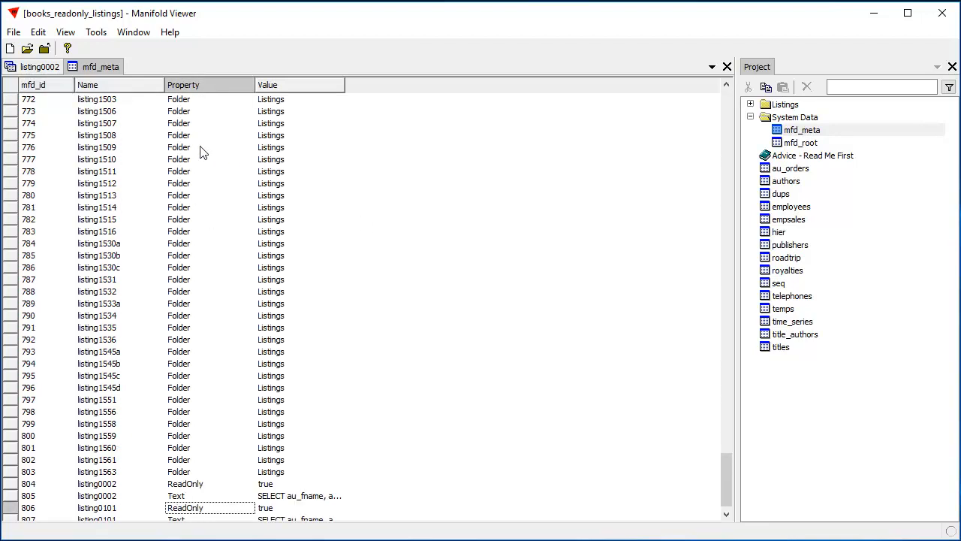
{"action": "key", "text": "Page_Down"}
{"action": "scroll", "coordinate": [220, 188], "scroll_direction": "up", "scroll_amount": 3}
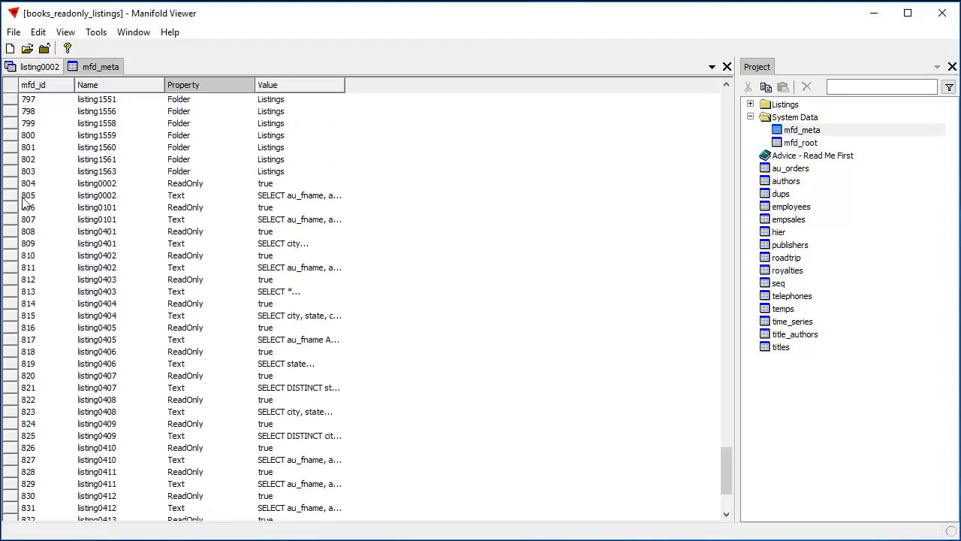
{"action": "left_click", "coordinate": [193, 185]}
{"action": "left_click", "coordinate": [287, 187]}
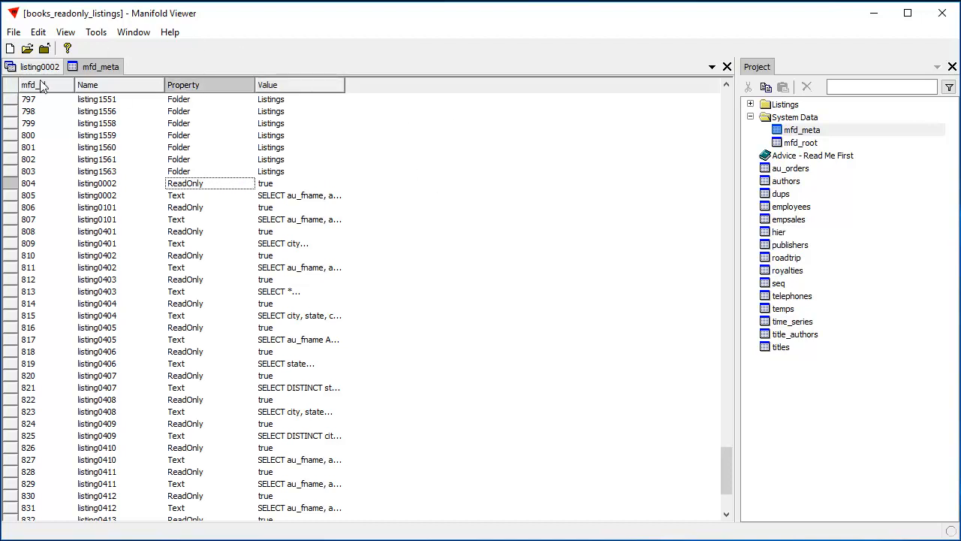
- Start a template-based selection on the mfd_meta table using the Text Contains template
{"action": "left_click", "coordinate": [39, 33]}
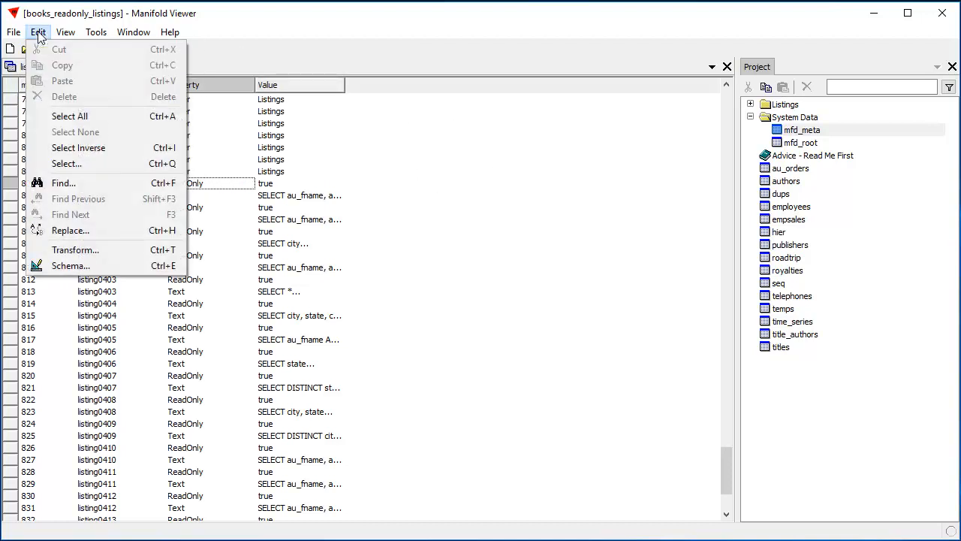
{"action": "left_click", "coordinate": [78, 166]}
{"action": "left_click_drag", "start_coordinate": [435, 87], "coordinate": [635, 71]}
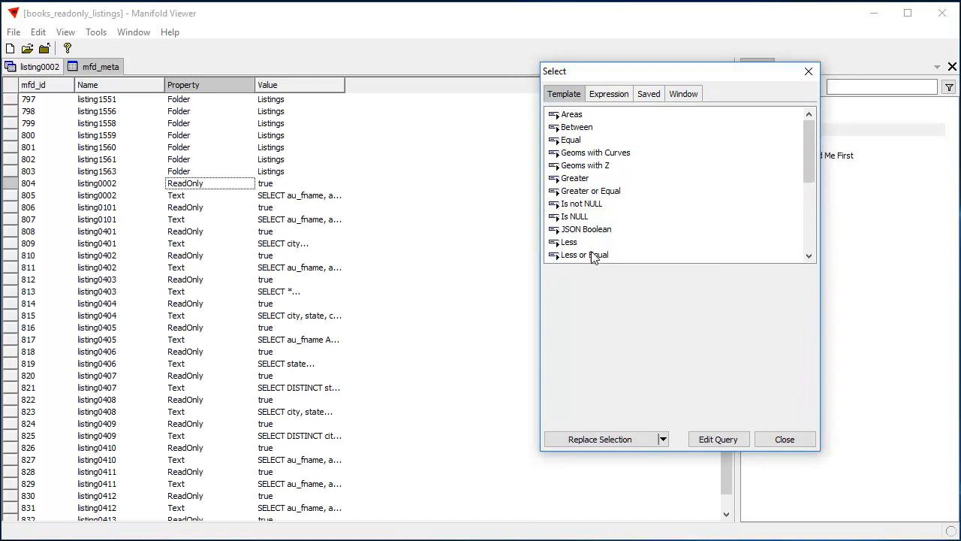
{"action": "left_click_drag", "start_coordinate": [809, 133], "coordinate": [817, 199]}
{"action": "left_click", "coordinate": [590, 197]}
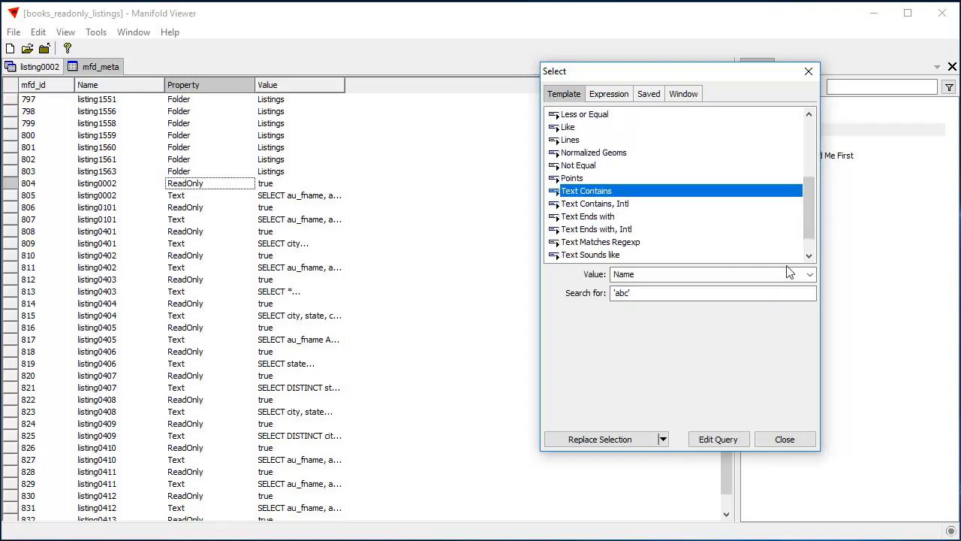
- Select the mfd_meta records whose Property field contains 'ReadOnly', replacing the current selection, and close the selection dialog
{"action": "left_click", "coordinate": [810, 274]}
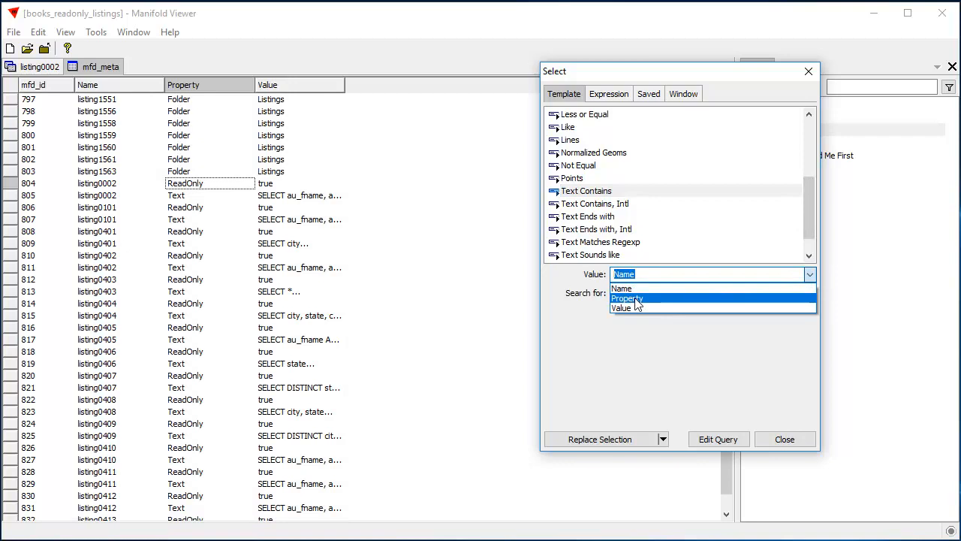
{"action": "left_click", "coordinate": [624, 298]}
{"action": "left_click", "coordinate": [627, 292]}
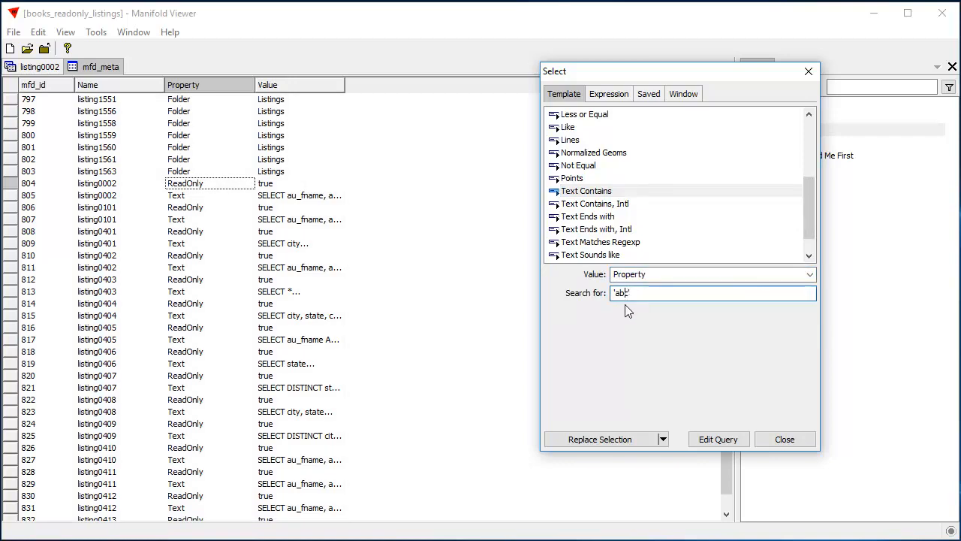
{"action": "key", "text": "BackSpace"}
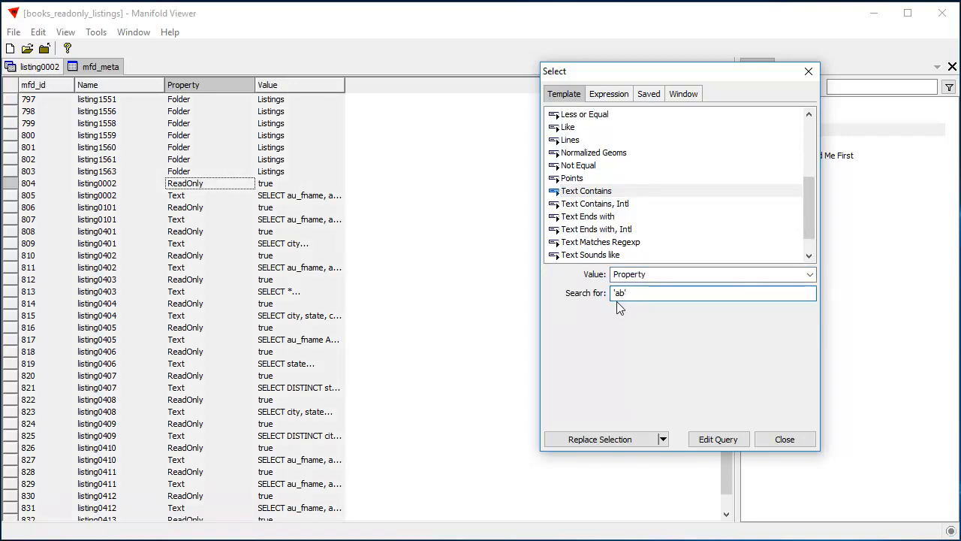
{"action": "key", "text": "BackSpace"}
{"action": "key", "text": "BackSpace"}
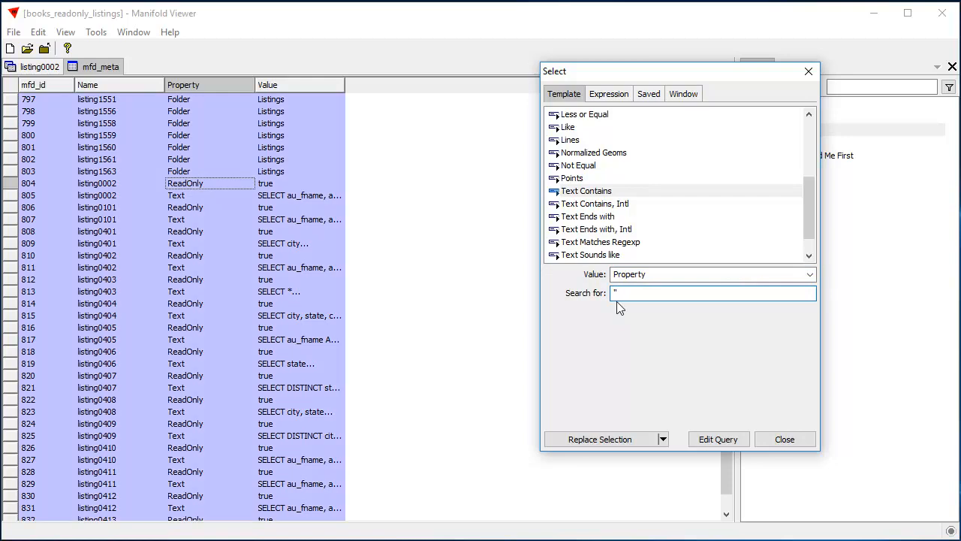
{"action": "type", "text": "'ReadOn"}
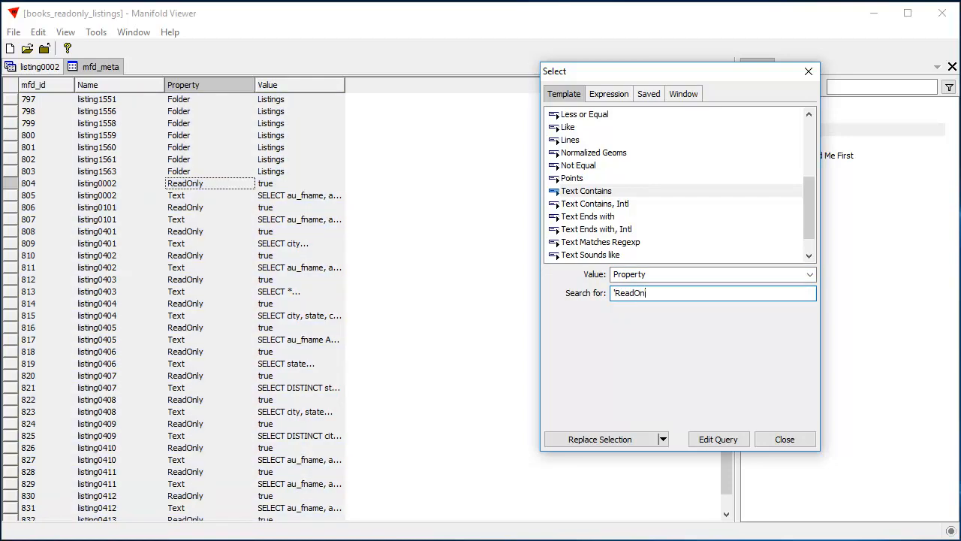
{"action": "type", "text": "ly'"}
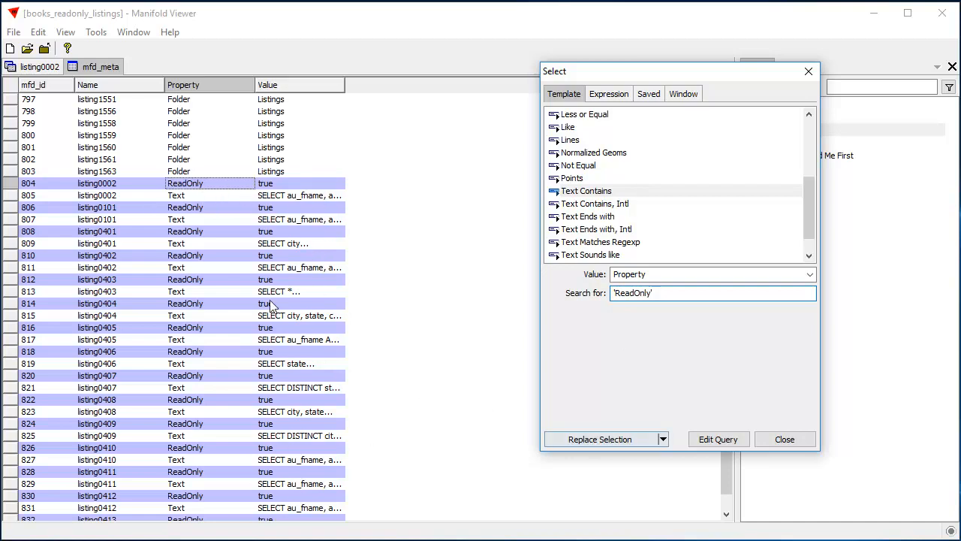
{"action": "left_click", "coordinate": [620, 441]}
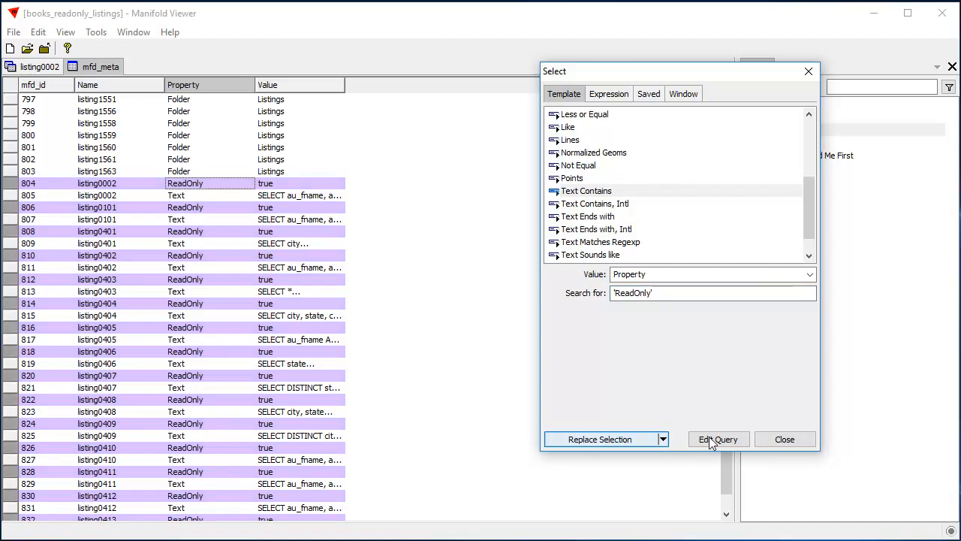
{"action": "left_click", "coordinate": [783, 441]}
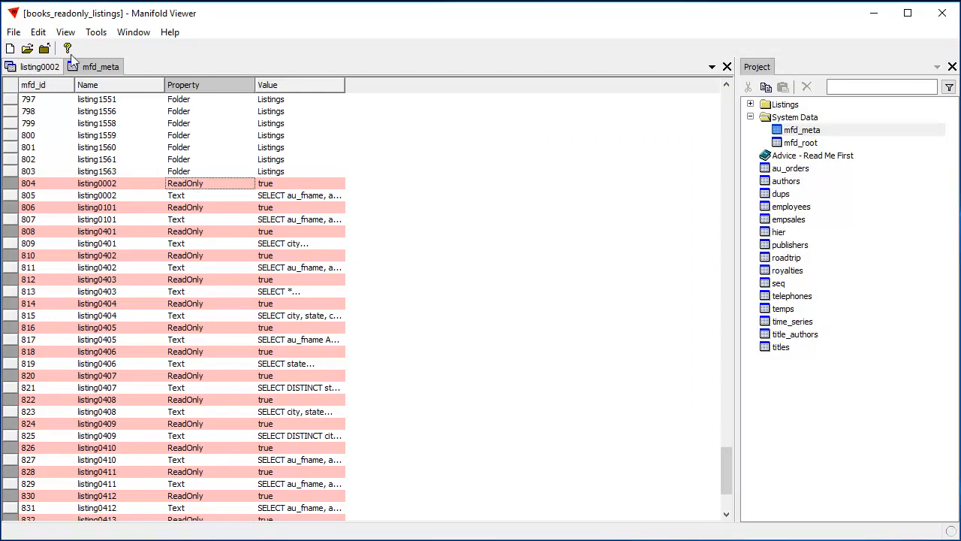
- Set up a Copy transform on the Value field of mfd_meta with 'false' as the value to copy
{"action": "left_click", "coordinate": [38, 32]}
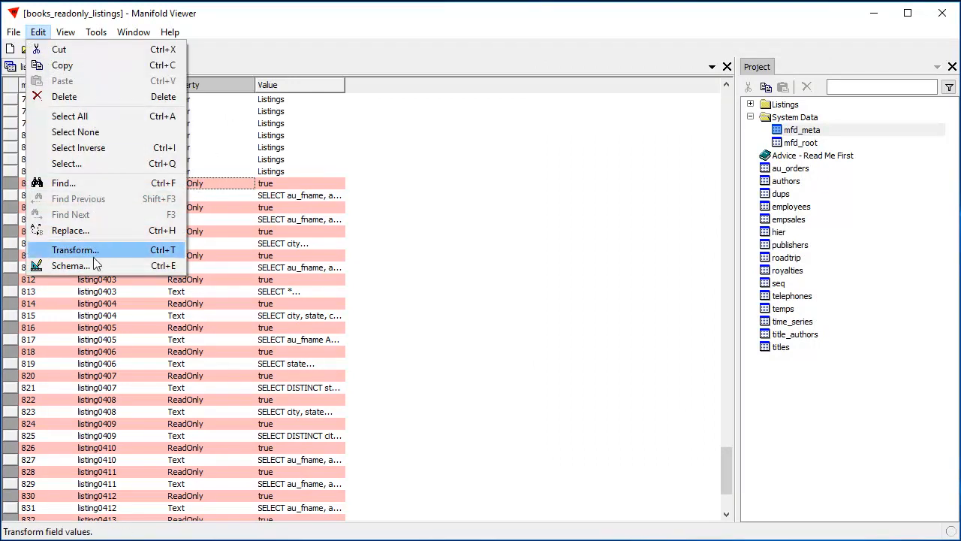
{"action": "left_click", "coordinate": [72, 250]}
{"action": "left_click_drag", "start_coordinate": [472, 60], "coordinate": [762, 55]}
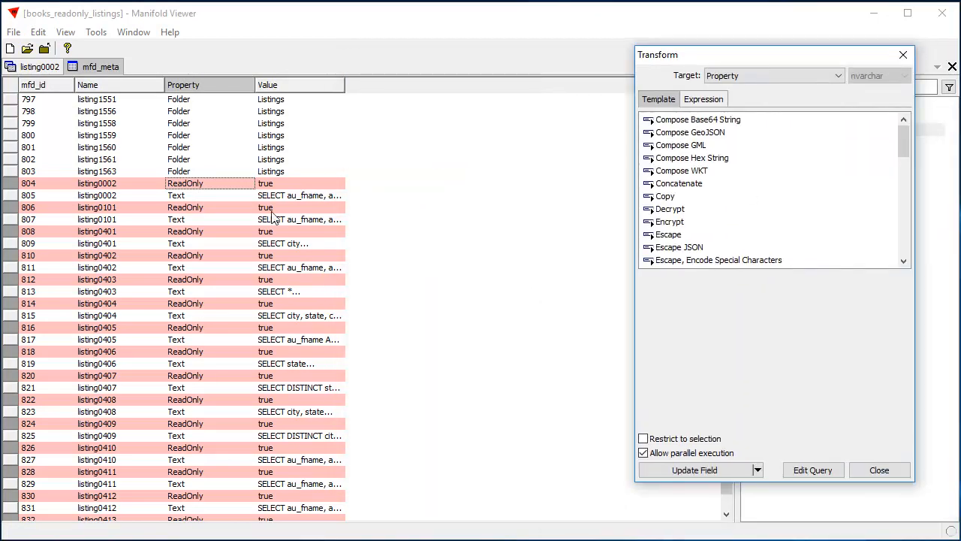
{"action": "left_click", "coordinate": [839, 77]}
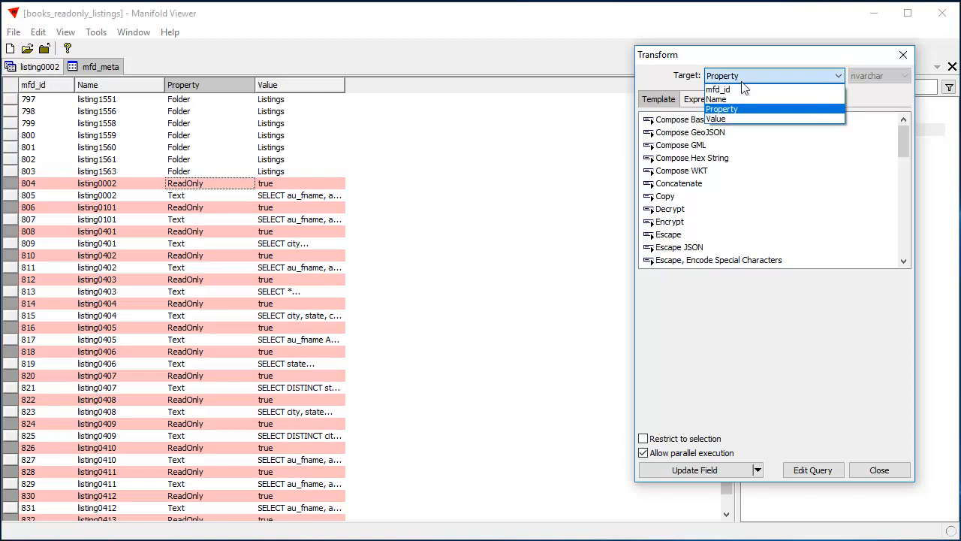
{"action": "left_click", "coordinate": [730, 127]}
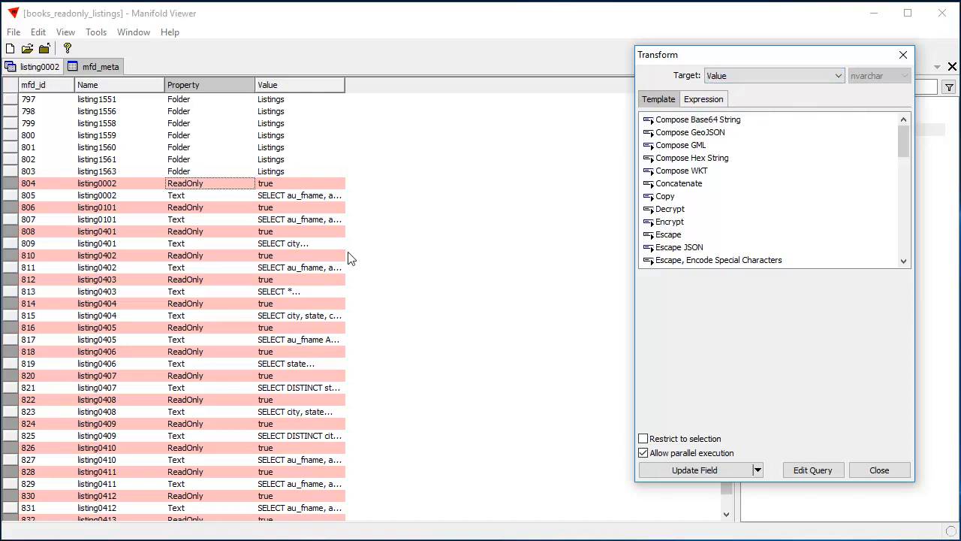
{"action": "left_click", "coordinate": [666, 198]}
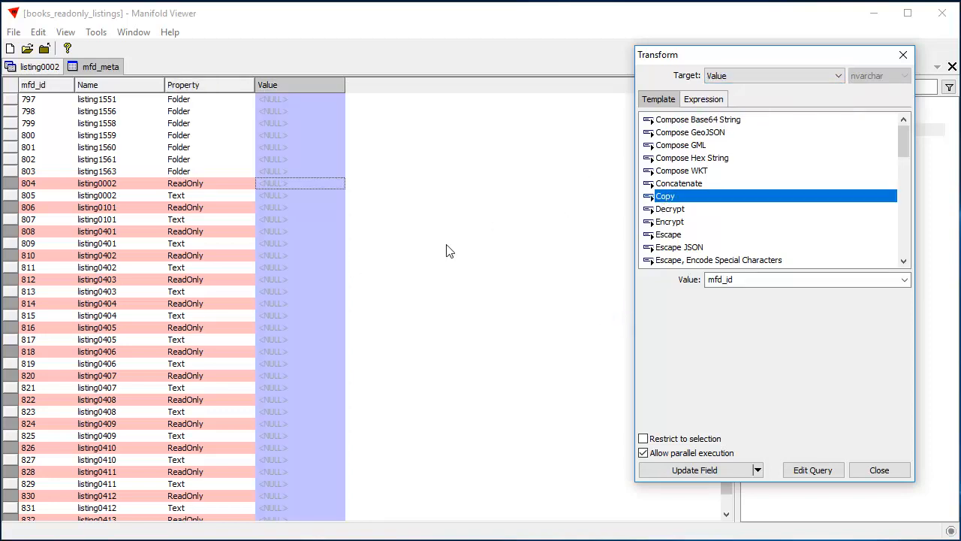
{"action": "left_click", "coordinate": [774, 279]}
{"action": "type", "text": "'"}
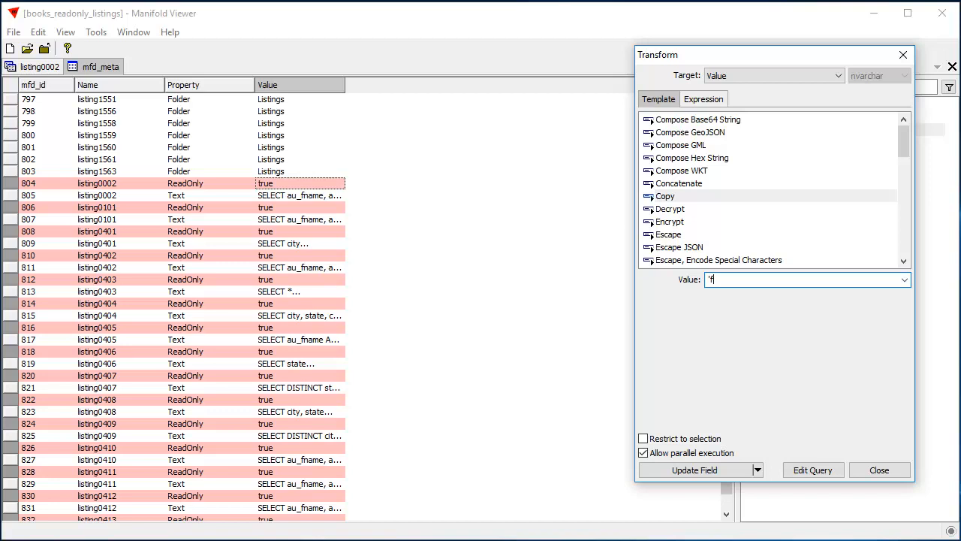
{"action": "type", "text": "false'"}
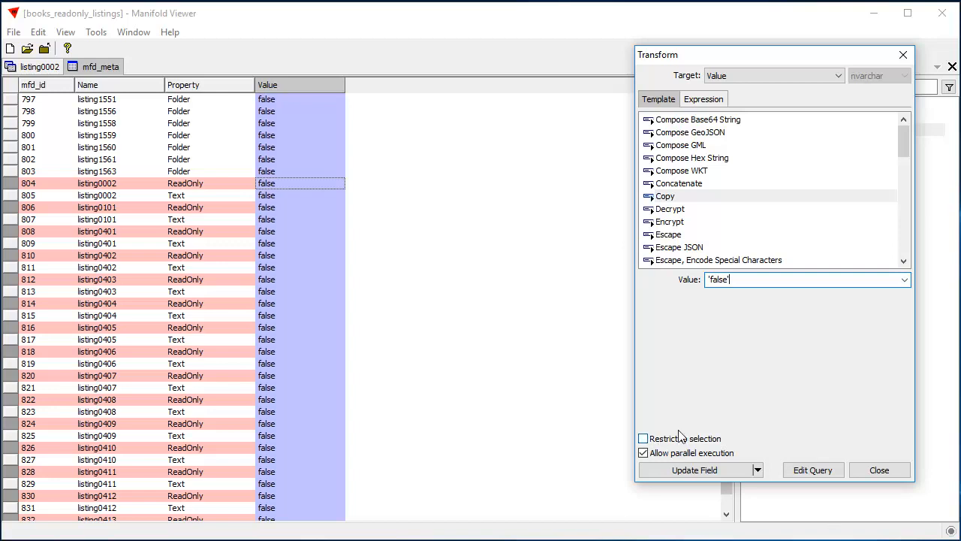
- Restrict the transform to the selected records, update the Value field with it, and close the dialog
{"action": "left_click_drag", "start_coordinate": [721, 54], "coordinate": [556, 75]}
{"action": "left_click", "coordinate": [491, 458]}
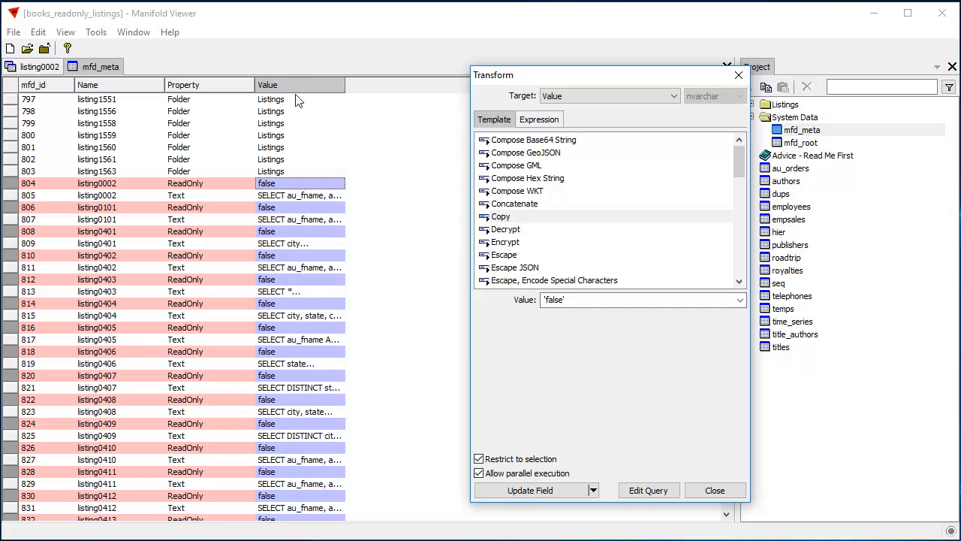
{"action": "left_click", "coordinate": [498, 459]}
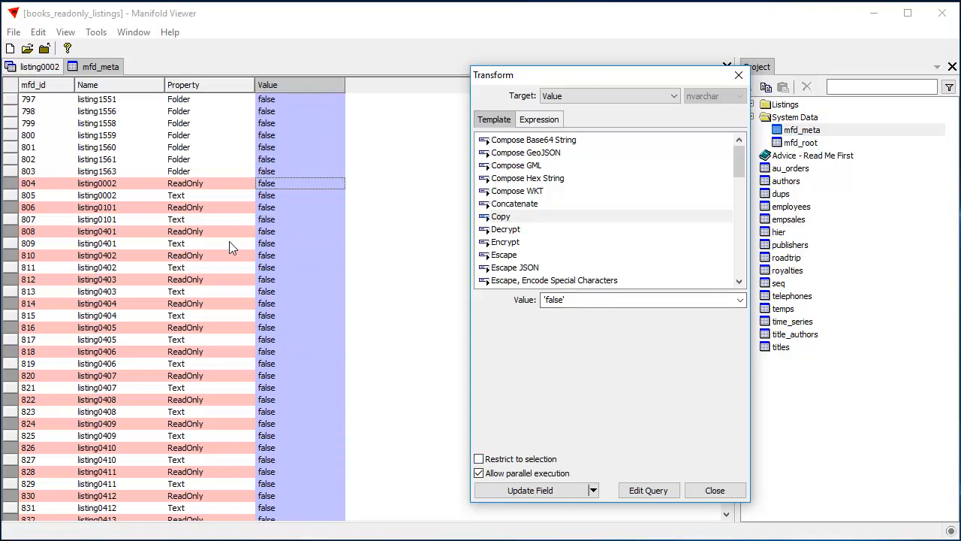
{"action": "left_click", "coordinate": [478, 460]}
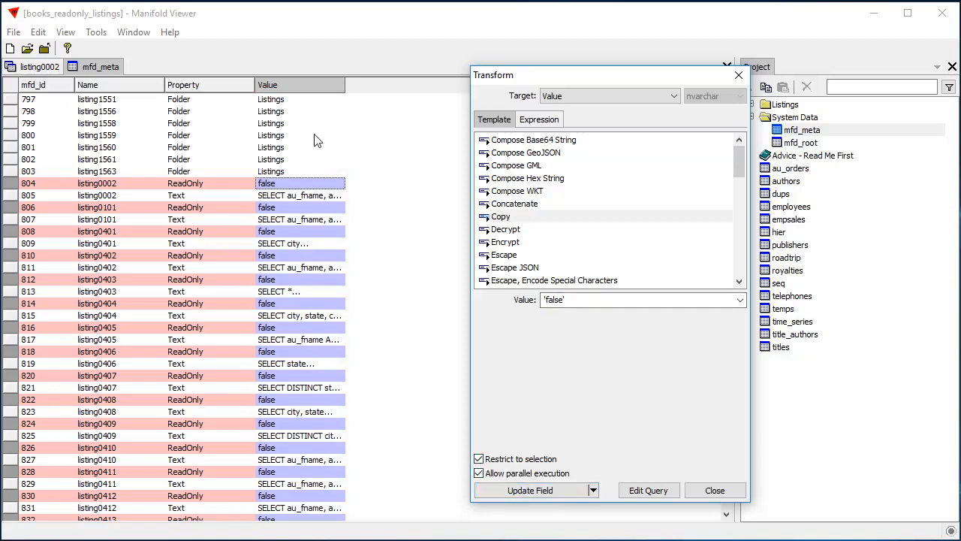
{"action": "left_click", "coordinate": [542, 493]}
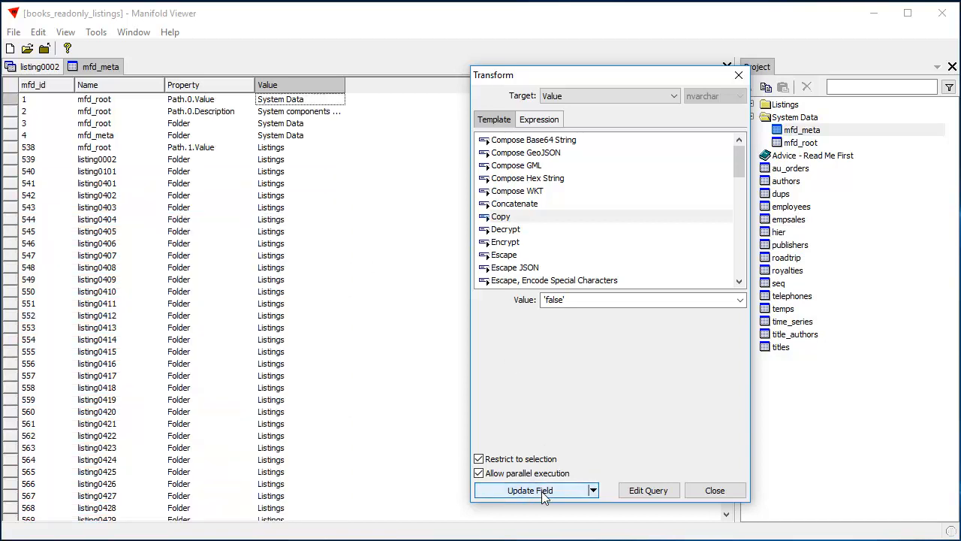
{"action": "left_click", "coordinate": [714, 490]}
- Browse down the mfd_meta table to the ReadOnly records and check their values
{"action": "left_click", "coordinate": [288, 125]}
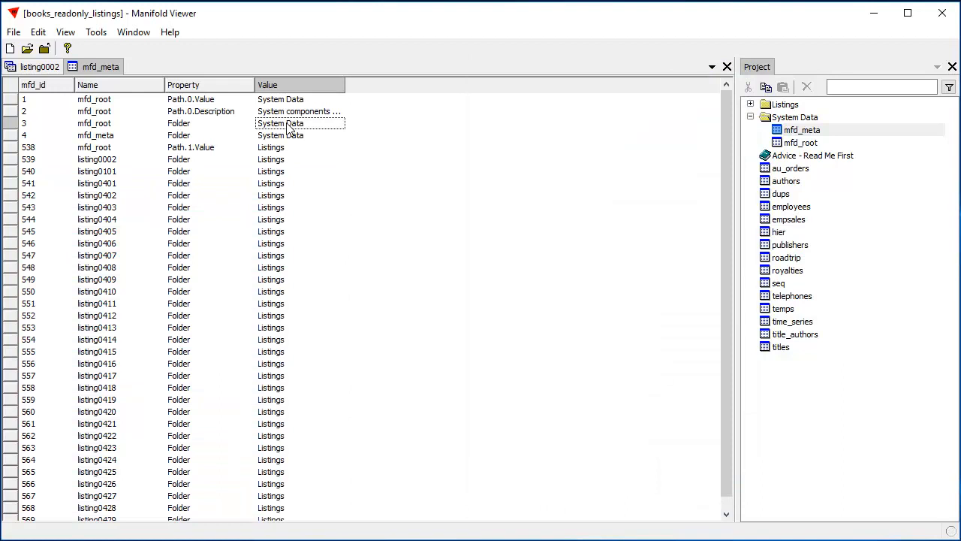
{"action": "key", "text": "Page_Down"}
{"action": "key", "text": "Page_Down"}
{"action": "key", "text": "Page_Down"}
{"action": "key", "text": "Page_Down"}
{"action": "key", "text": "Page_Down"}
{"action": "key", "text": "Page_Down"}
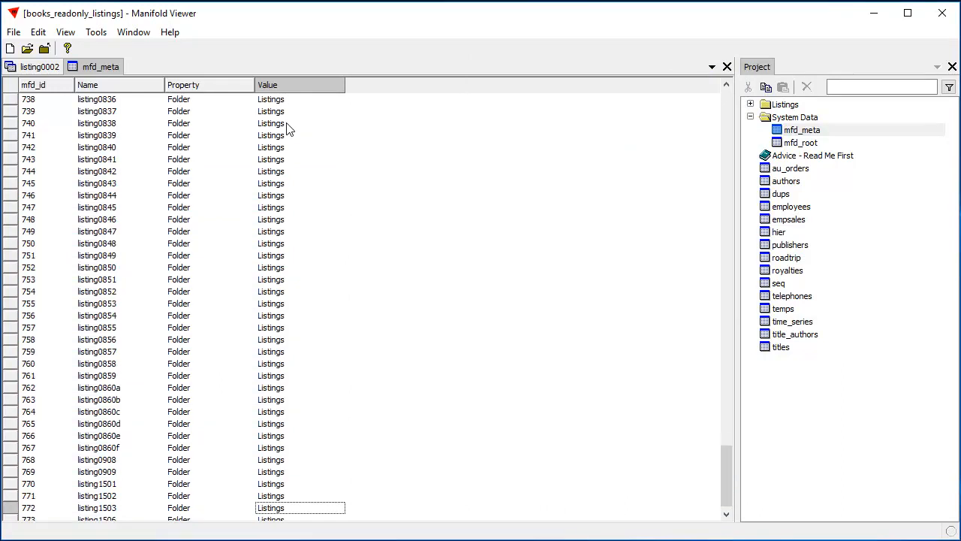
{"action": "key", "text": "Page_Down"}
{"action": "key", "text": "Page_Down"}
{"action": "key", "text": "Page_Down"}
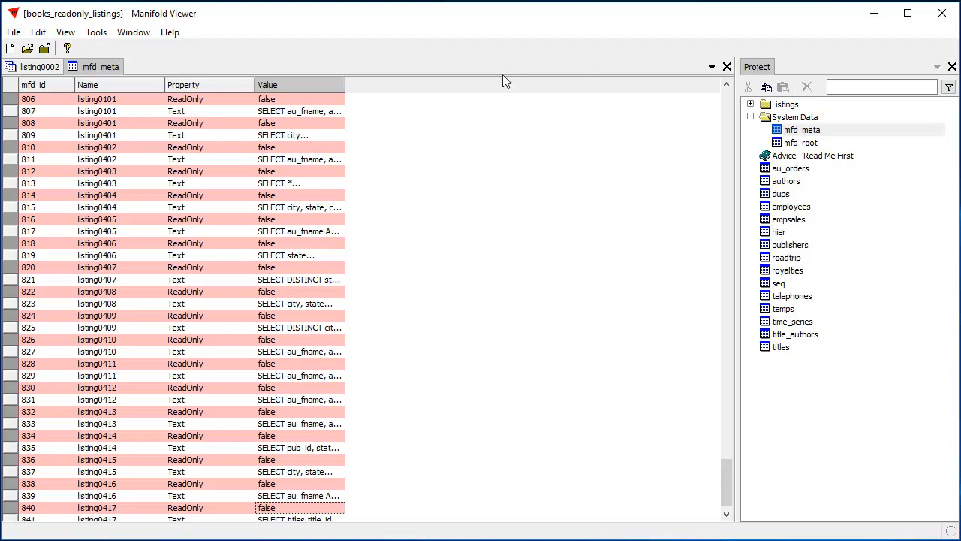
- Close the mfd_meta table and the listing0002 query, and reopen listing0002 from the Listings folder
{"action": "left_click", "coordinate": [727, 66]}
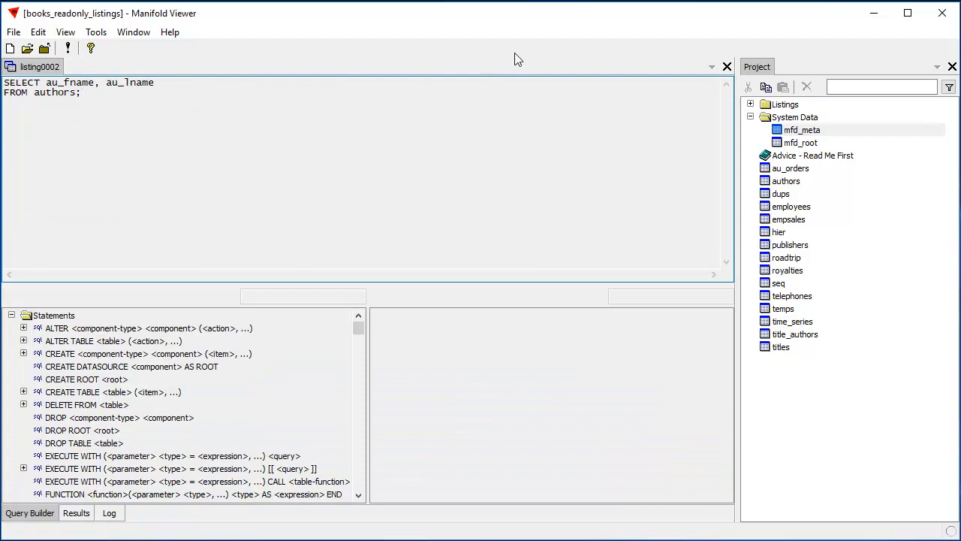
{"action": "left_click", "coordinate": [727, 67]}
{"action": "left_click", "coordinate": [750, 103]}
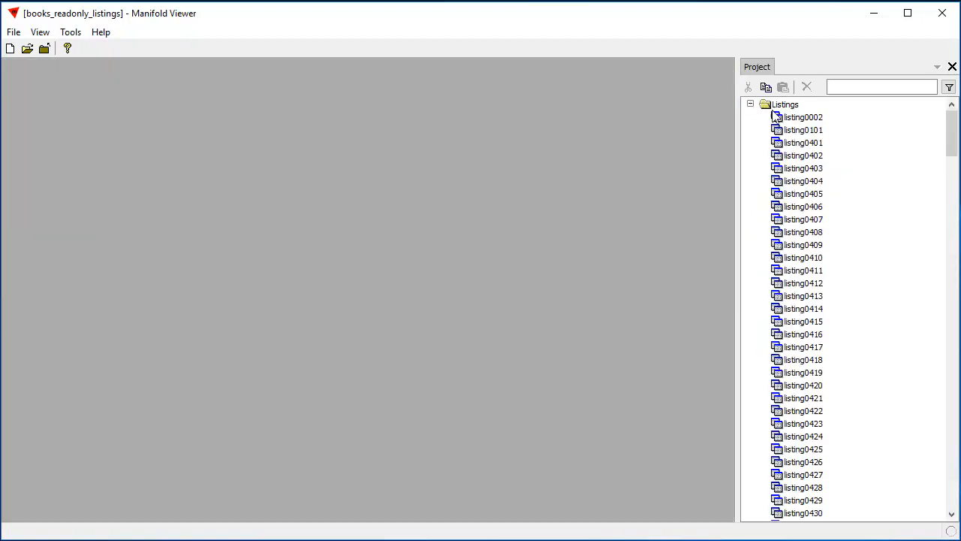
{"action": "double_click", "coordinate": [781, 118]}
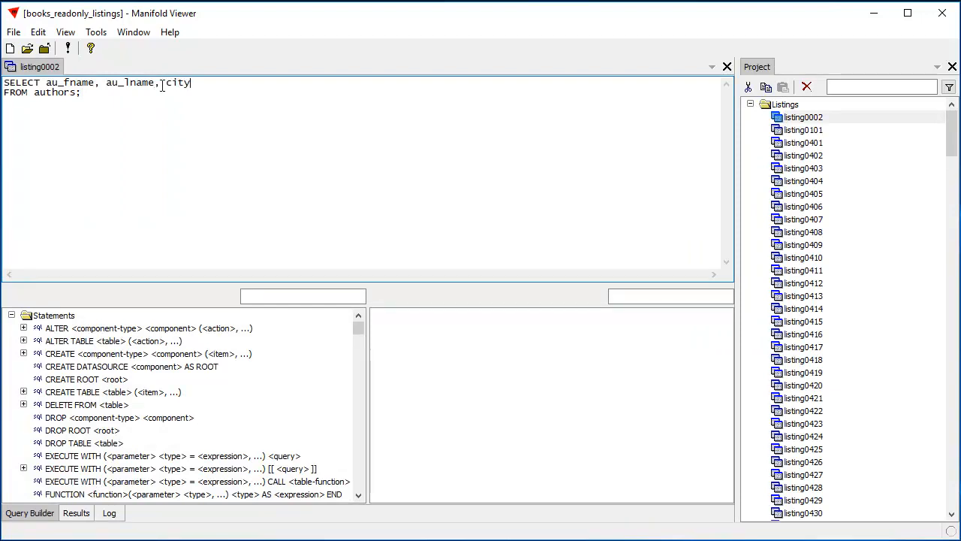
- Add the city and state fields to the SELECT list of listing0002, running the query after each addition
{"action": "left_click", "coordinate": [68, 47]}
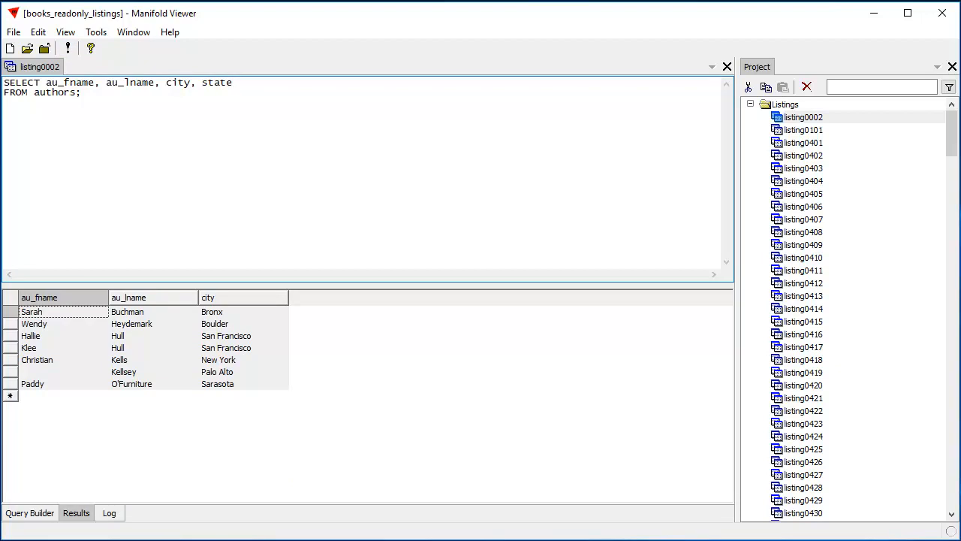
{"action": "left_click", "coordinate": [65, 31]}
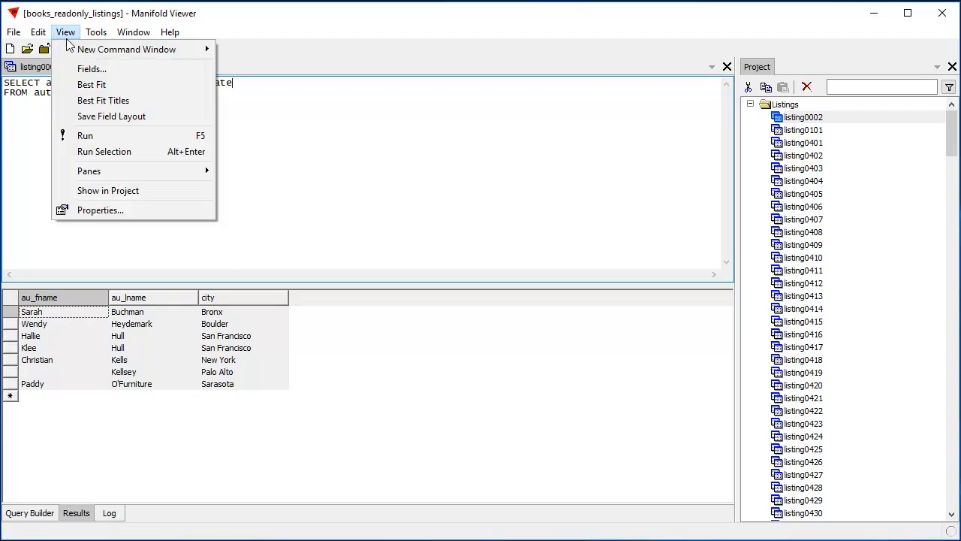
{"action": "left_click", "coordinate": [282, 128]}
{"action": "left_click", "coordinate": [69, 49]}
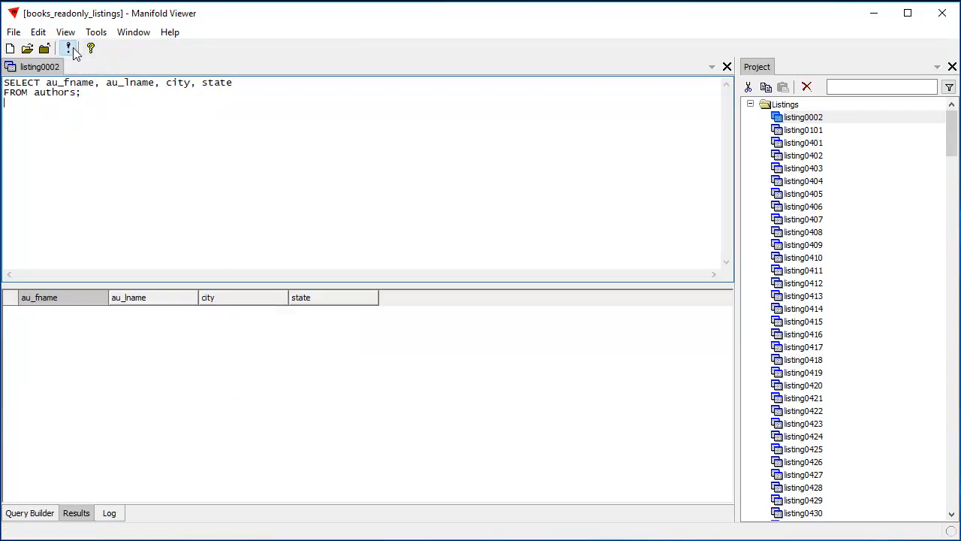
- Look through the queries in the Listings folder and collapse the folder again
{"action": "left_click", "coordinate": [751, 104]}
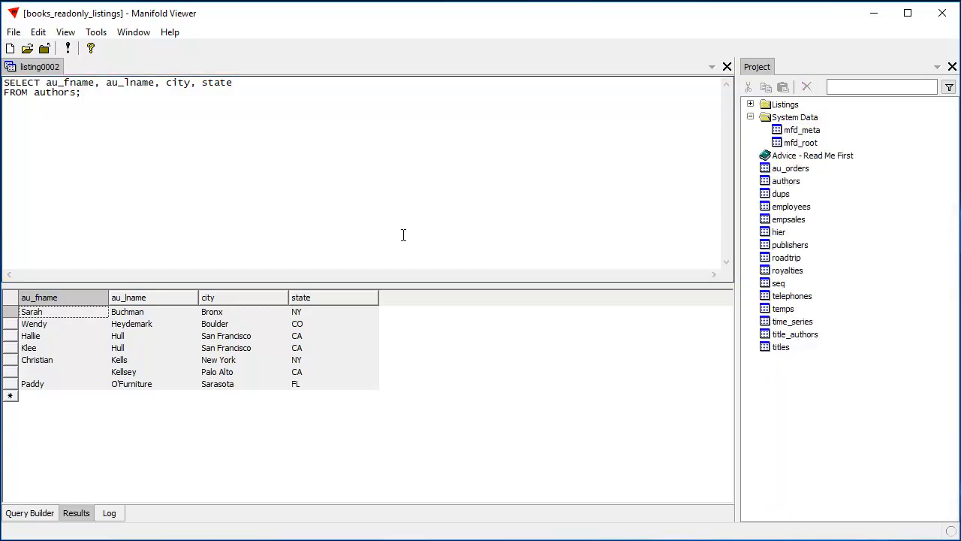
{"action": "left_click", "coordinate": [750, 104]}
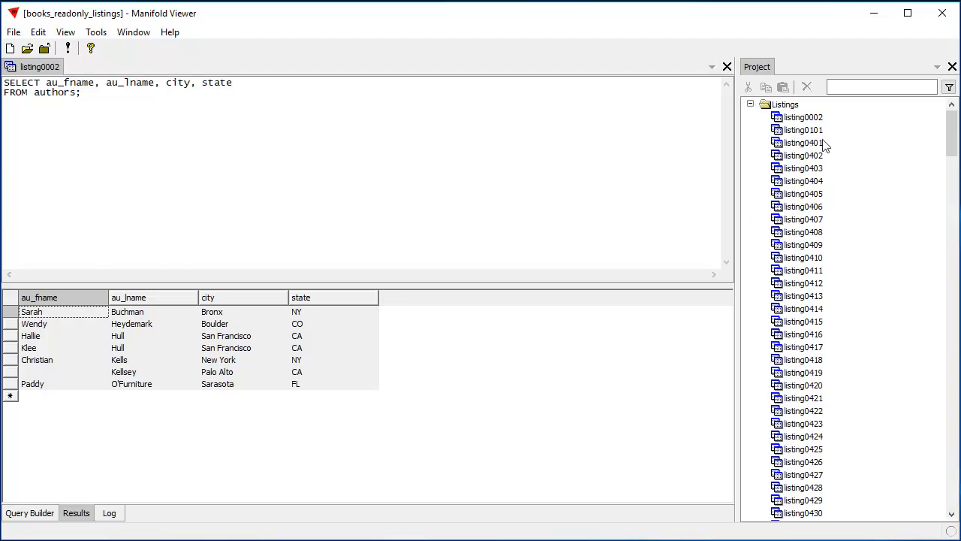
{"action": "left_click_drag", "start_coordinate": [955, 145], "coordinate": [941, 128]}
{"action": "left_click", "coordinate": [750, 105]}
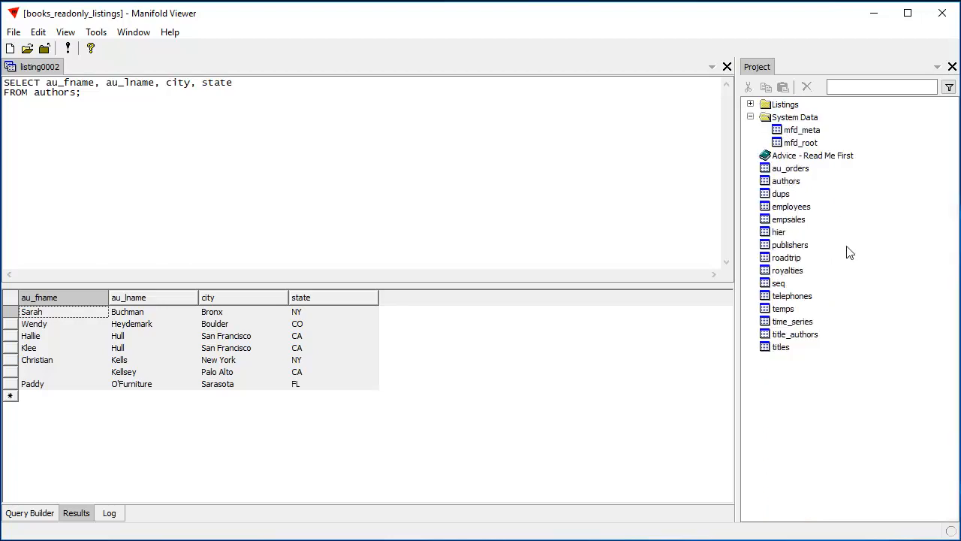
- Open the mexico_meta_example.map project and display its mexico drawing
{"action": "left_click", "coordinate": [13, 33]}
{"action": "left_click", "coordinate": [23, 66]}
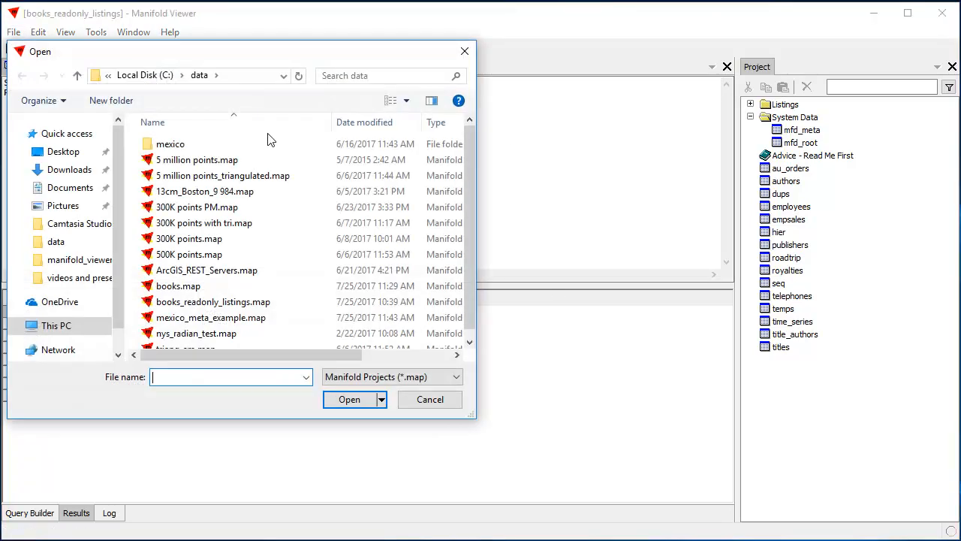
{"action": "left_click", "coordinate": [235, 317]}
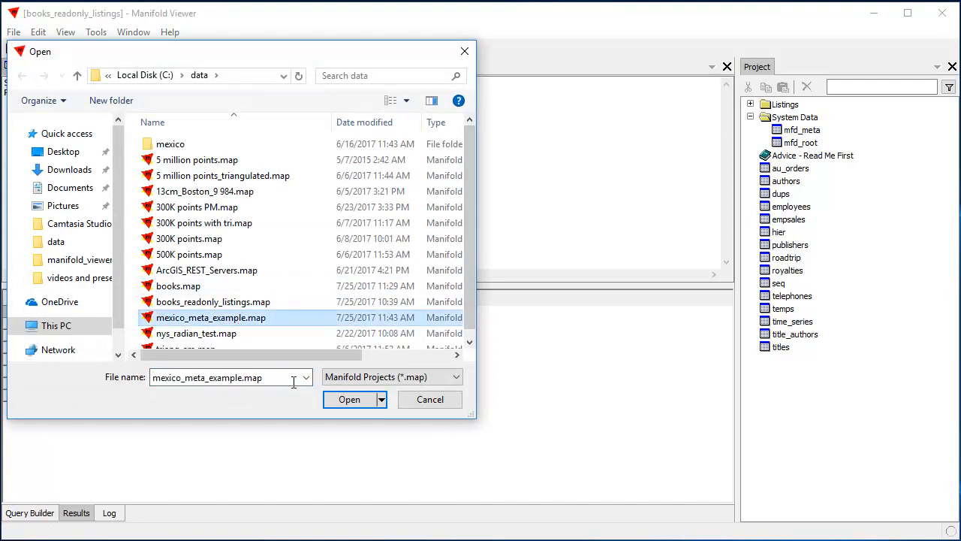
{"action": "left_click", "coordinate": [350, 400]}
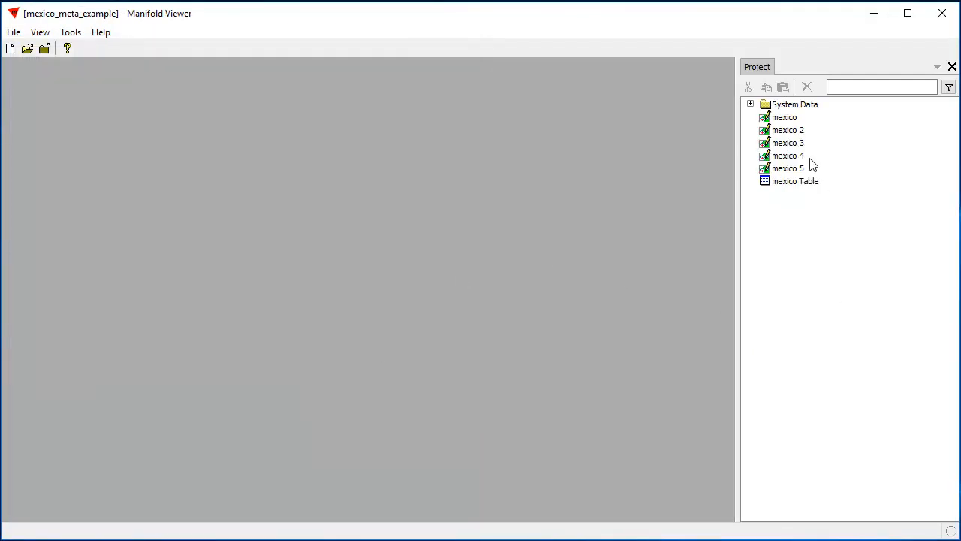
{"action": "double_click", "coordinate": [785, 118]}
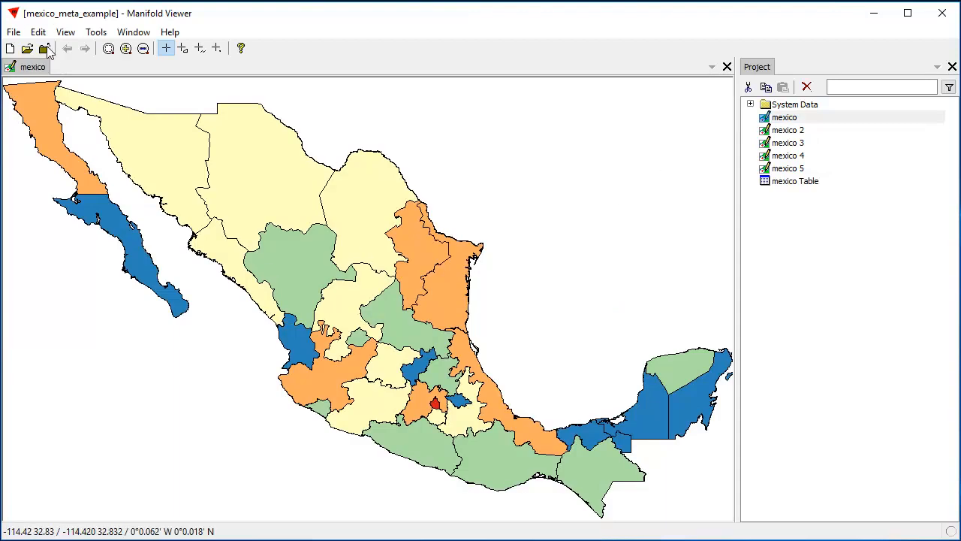
- Inspect the fill color settings in the style of the mexico drawing, and close them without changes
{"action": "left_click", "coordinate": [37, 31]}
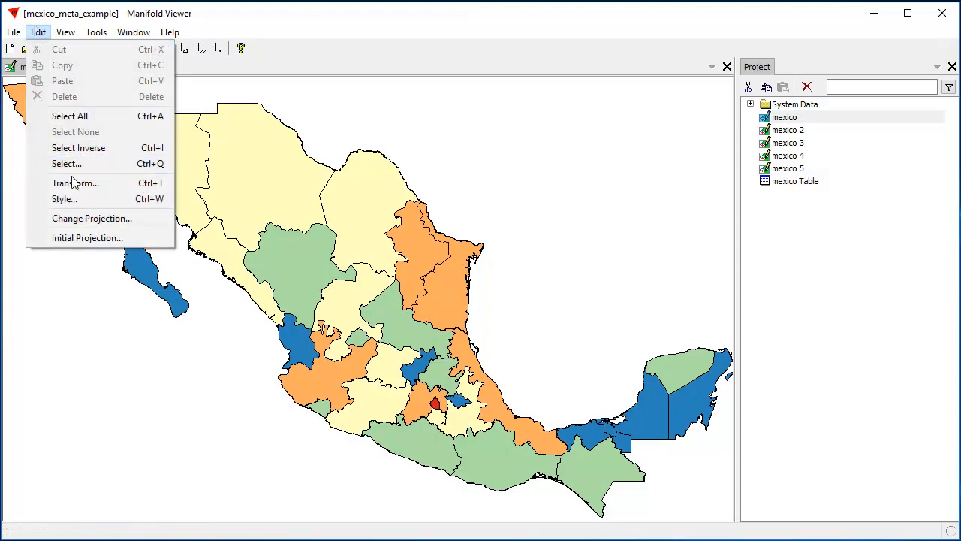
{"action": "left_click", "coordinate": [75, 200]}
{"action": "left_click", "coordinate": [512, 121]}
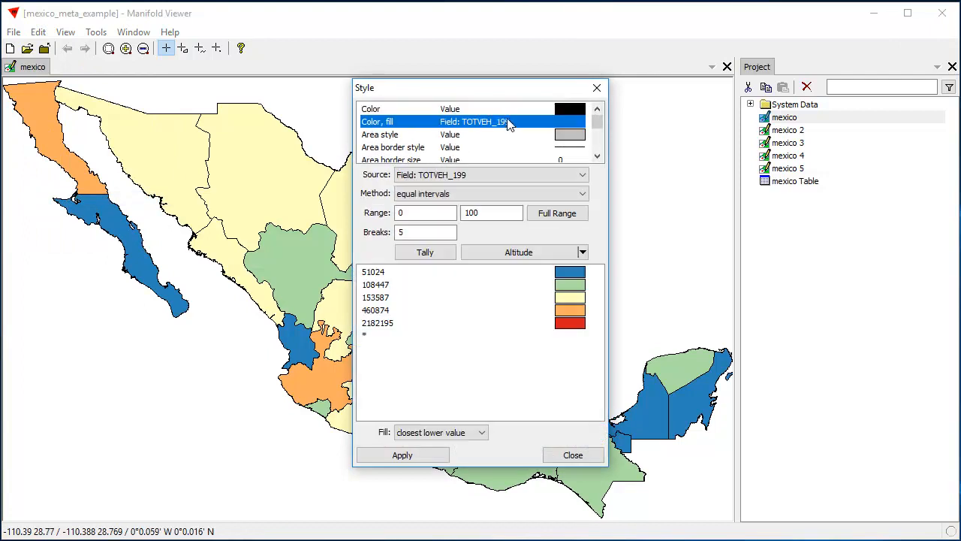
{"action": "left_click_drag", "start_coordinate": [497, 98], "coordinate": [816, 80]}
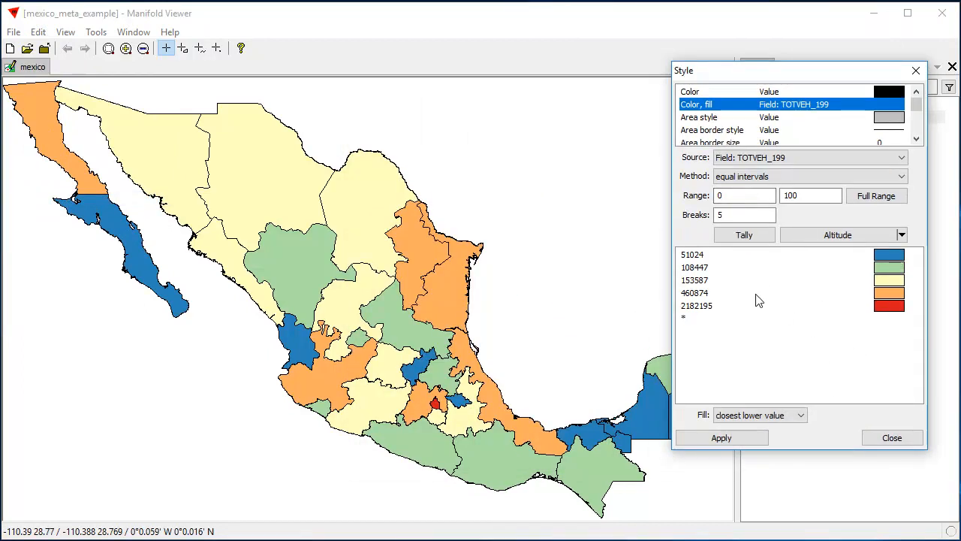
{"action": "left_click", "coordinate": [891, 437]}
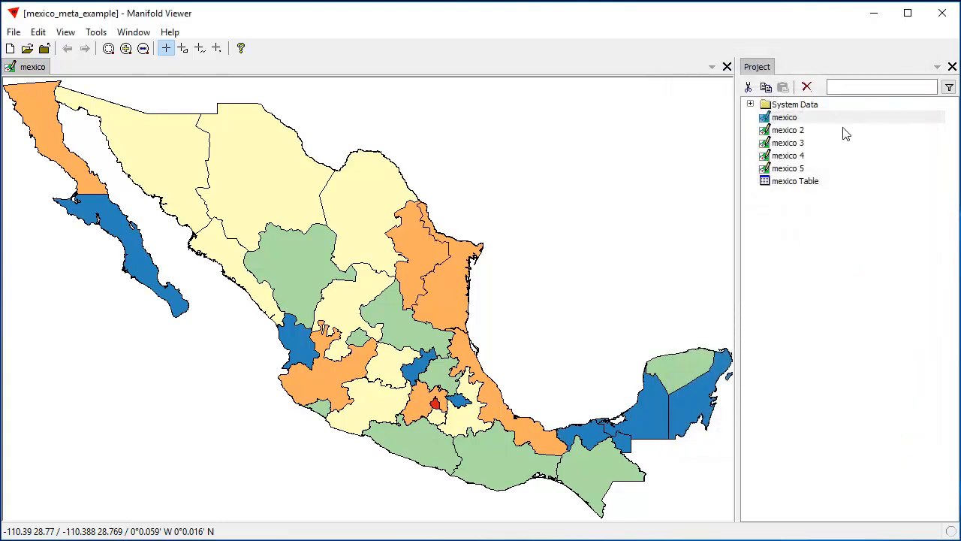
- Open the mexico 2, mexico 3, mexico 4 and mexico 5 drawings
{"action": "double_click", "coordinate": [801, 132]}
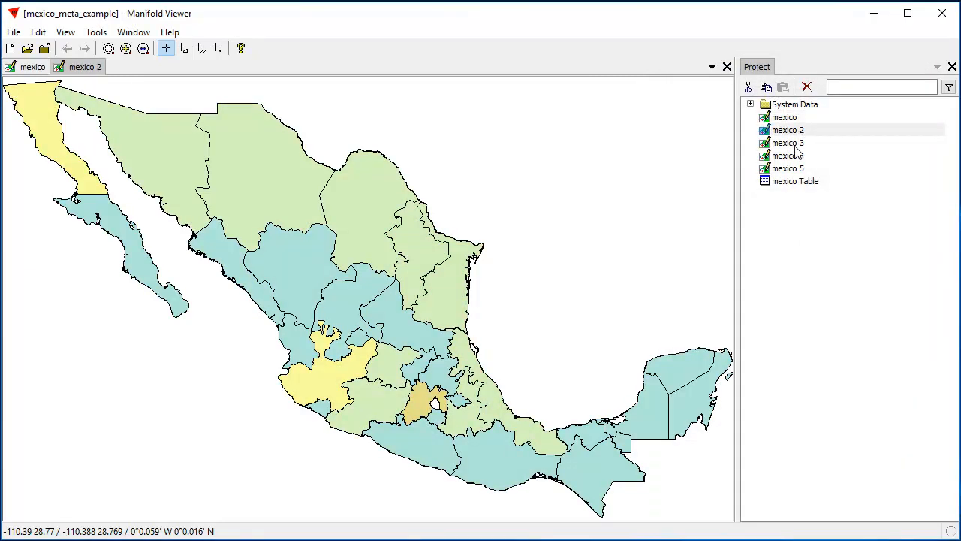
{"action": "double_click", "coordinate": [796, 146]}
{"action": "double_click", "coordinate": [799, 156]}
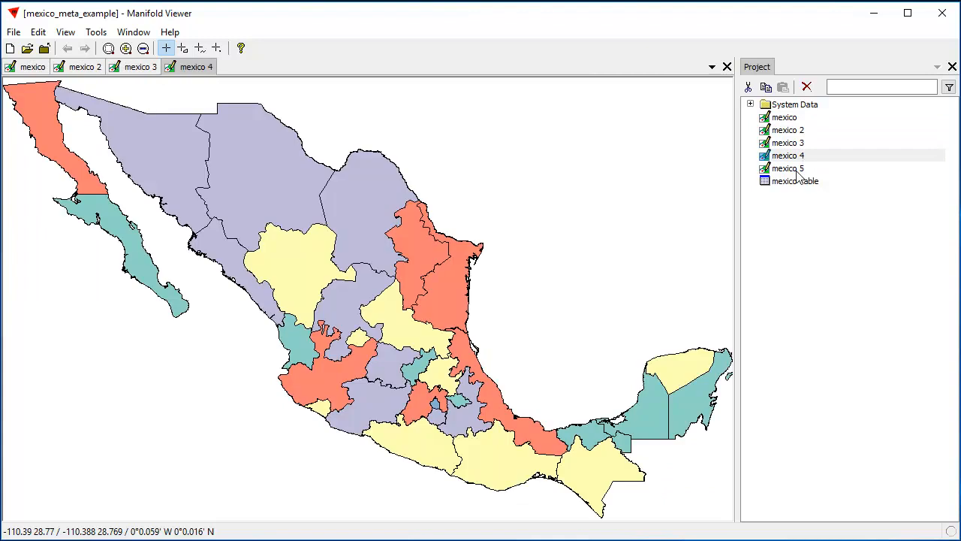
{"action": "double_click", "coordinate": [788, 169]}
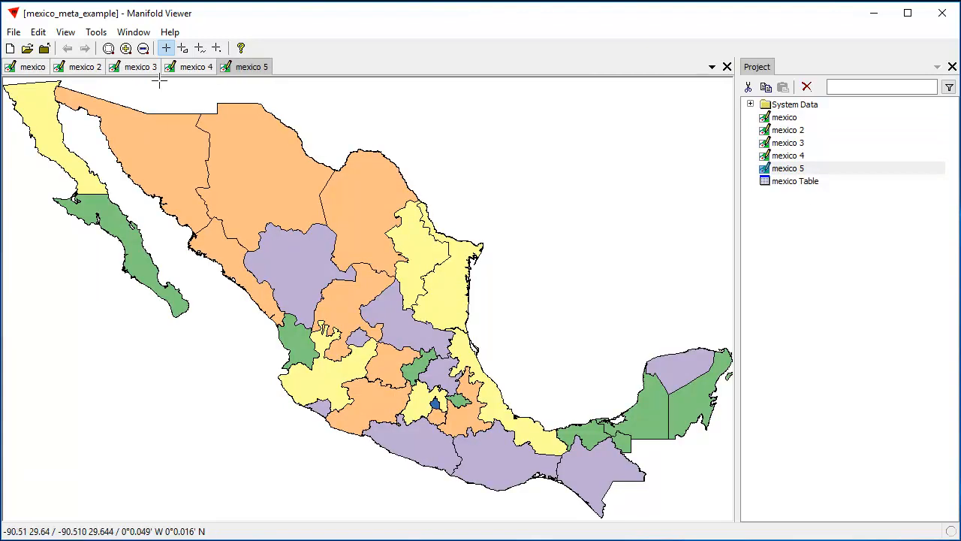
- Inspect the fill color settings in the style of the mexico 5 drawing, and close them without changes
{"action": "left_click", "coordinate": [37, 32]}
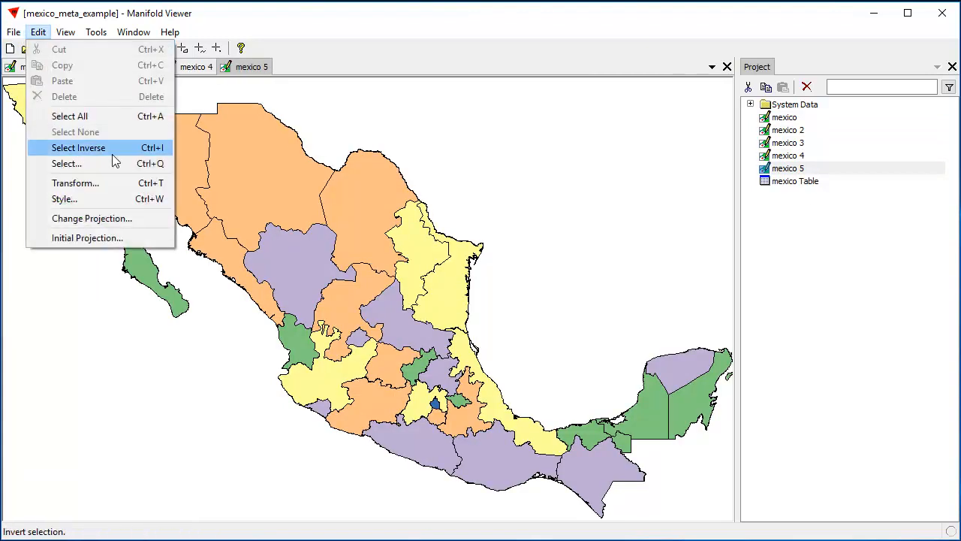
{"action": "left_click", "coordinate": [65, 199]}
{"action": "left_click", "coordinate": [449, 122]}
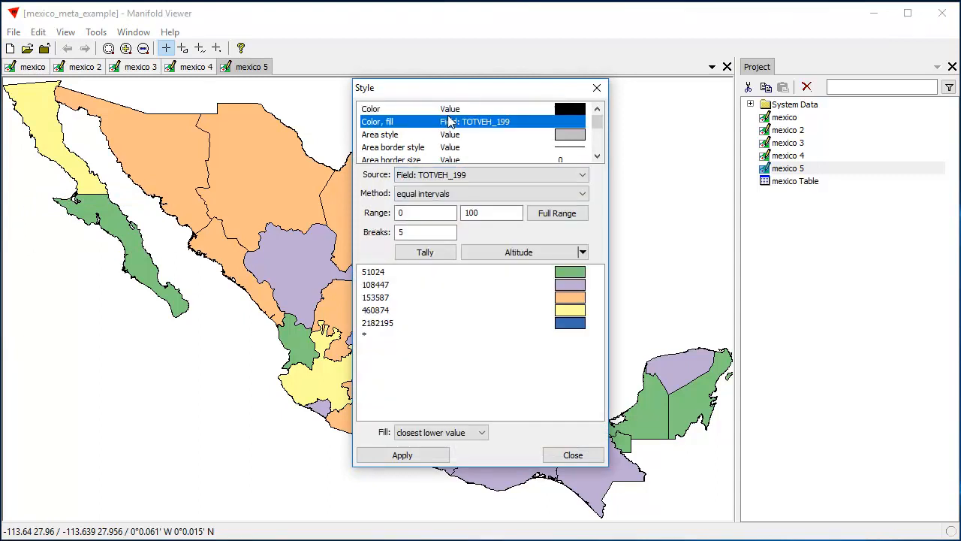
{"action": "left_click", "coordinate": [573, 453]}
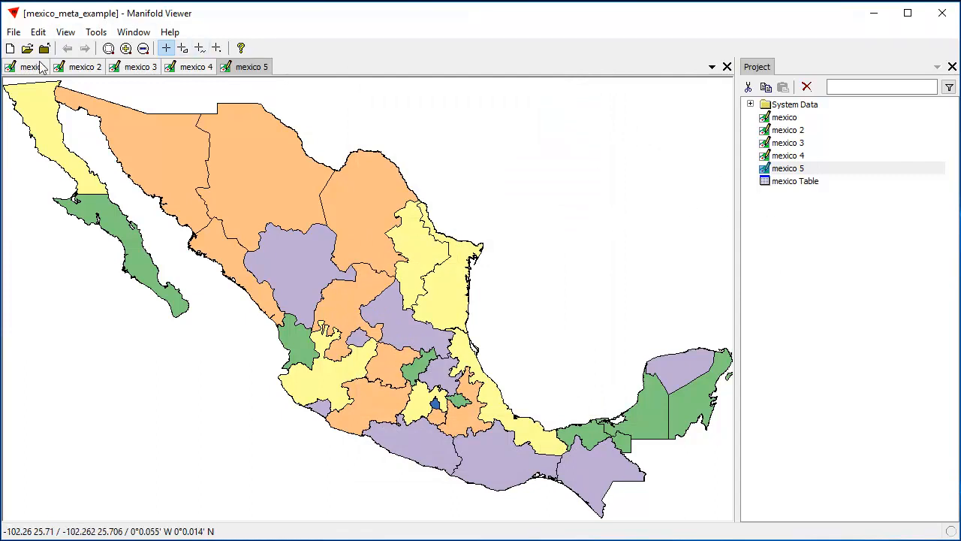
- Compare the mexico drawing with mexico 4, and return to the mexico drawing
{"action": "left_click", "coordinate": [41, 67]}
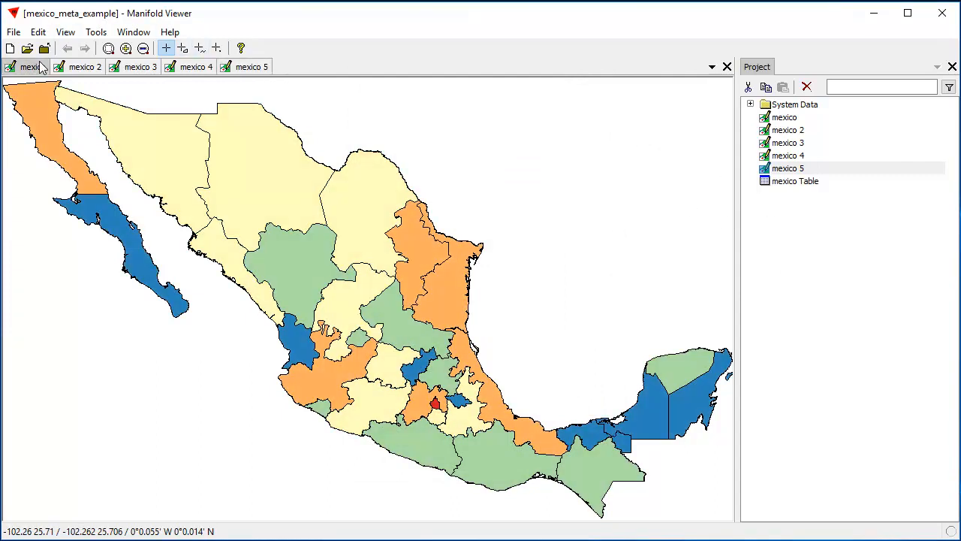
{"action": "left_click", "coordinate": [182, 66]}
{"action": "left_click", "coordinate": [34, 68]}
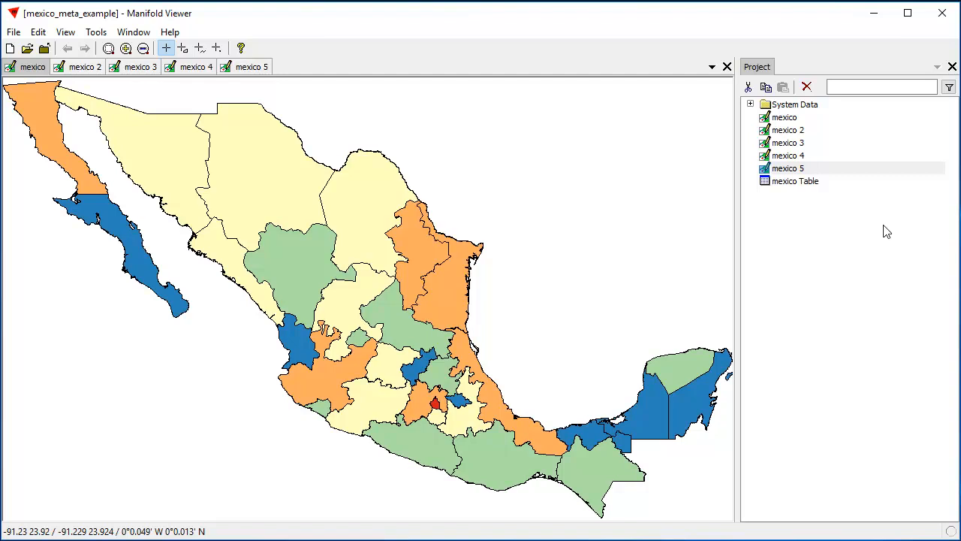
- Examine the StyleColorBack value in the properties of the mexico drawing, and cancel without changing it
{"action": "right_click", "coordinate": [786, 120]}
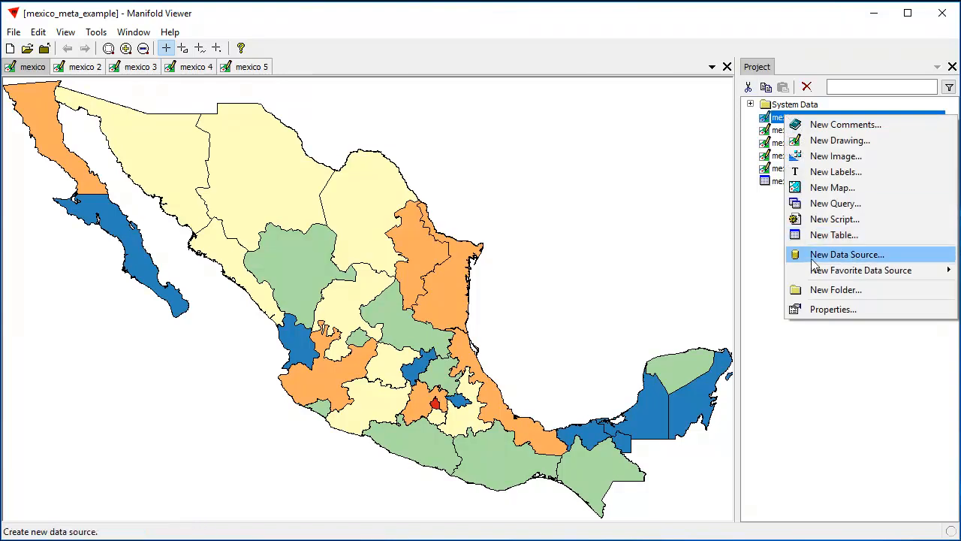
{"action": "left_click", "coordinate": [820, 309]}
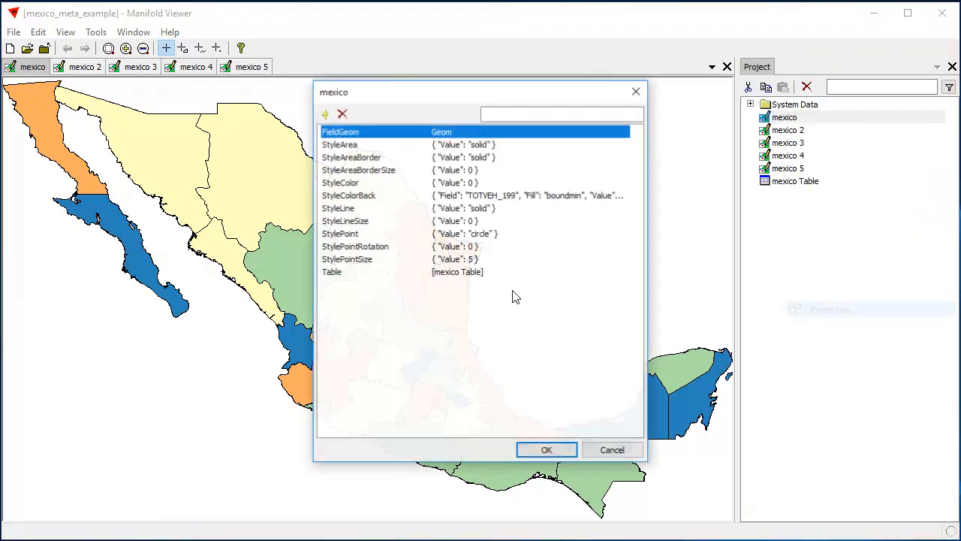
{"action": "left_click", "coordinate": [390, 196]}
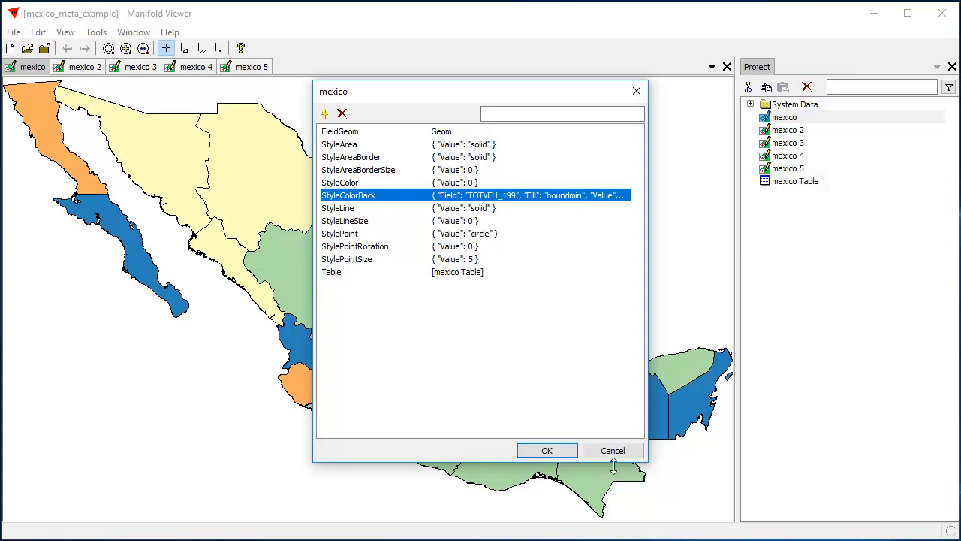
{"action": "left_click", "coordinate": [441, 197]}
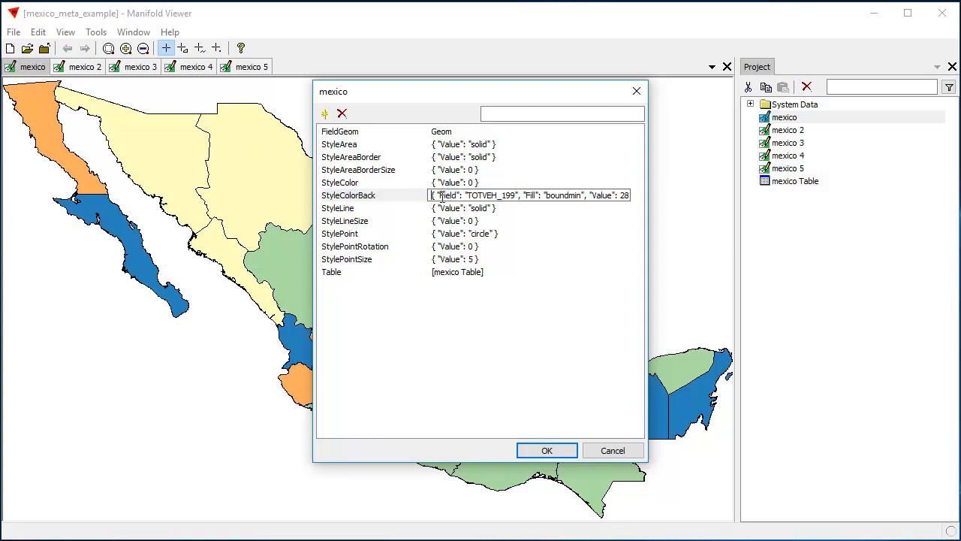
{"action": "key", "text": "ctrl+a"}
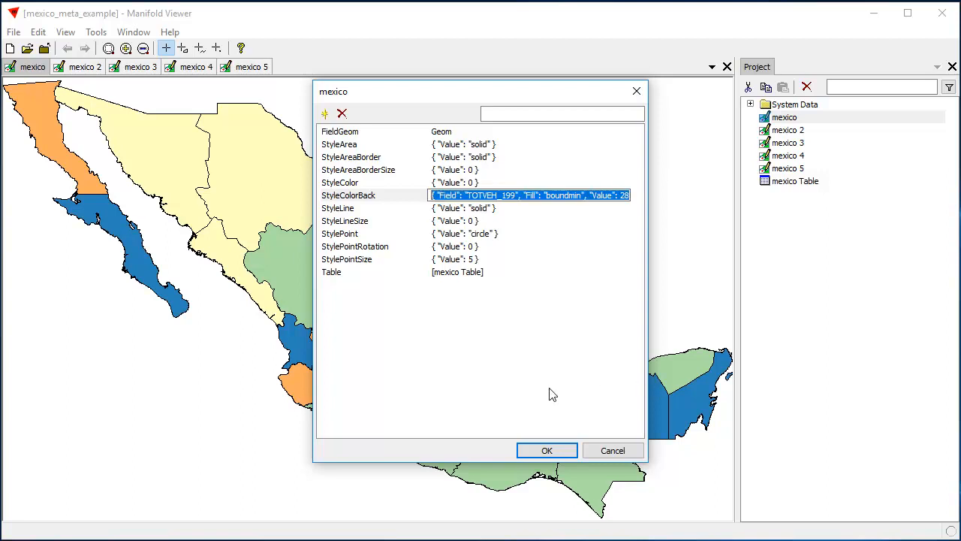
{"action": "left_click", "coordinate": [587, 453]}
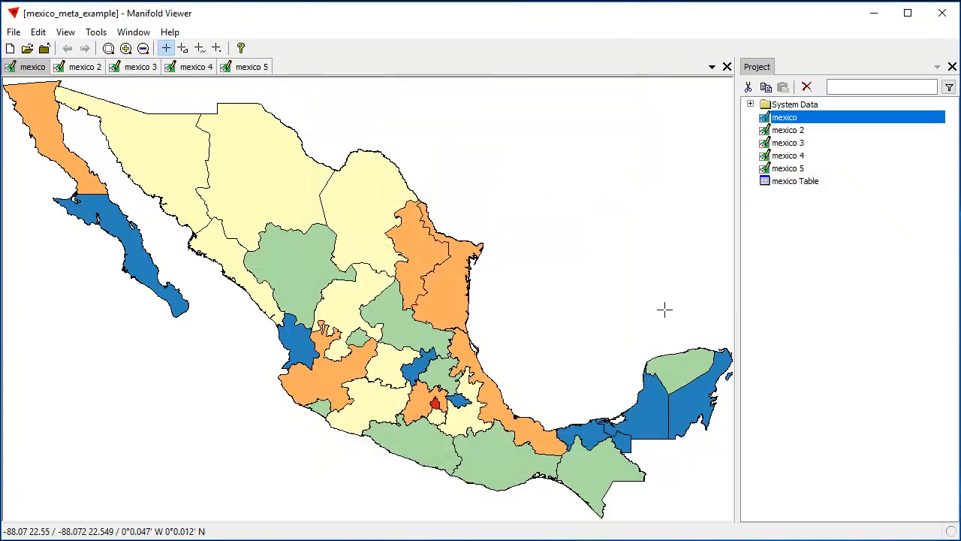
- Open the mfd_meta table from System Data and examine the StyleColorBack property of the mexico drawing
{"action": "left_click", "coordinate": [750, 104]}
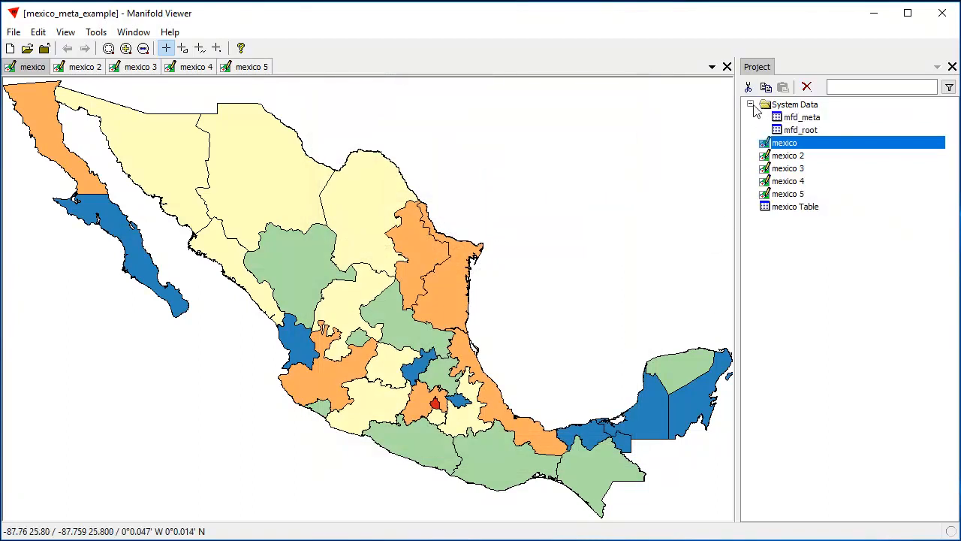
{"action": "double_click", "coordinate": [817, 118]}
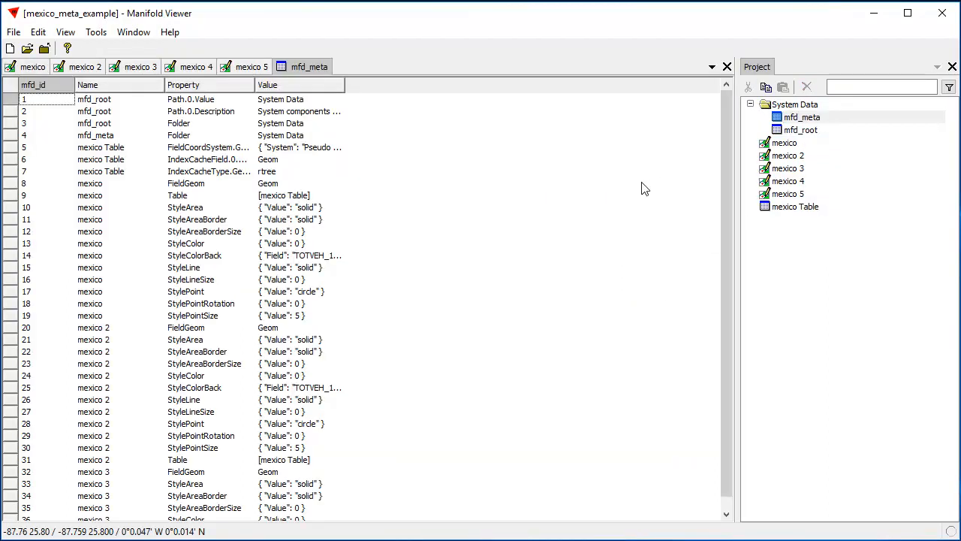
{"action": "left_click", "coordinate": [186, 259]}
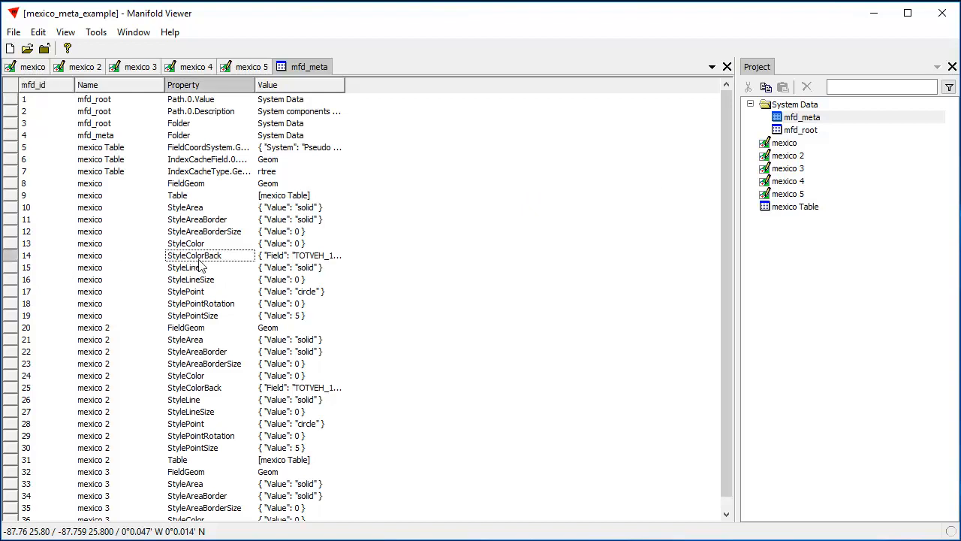
{"action": "left_click", "coordinate": [297, 259]}
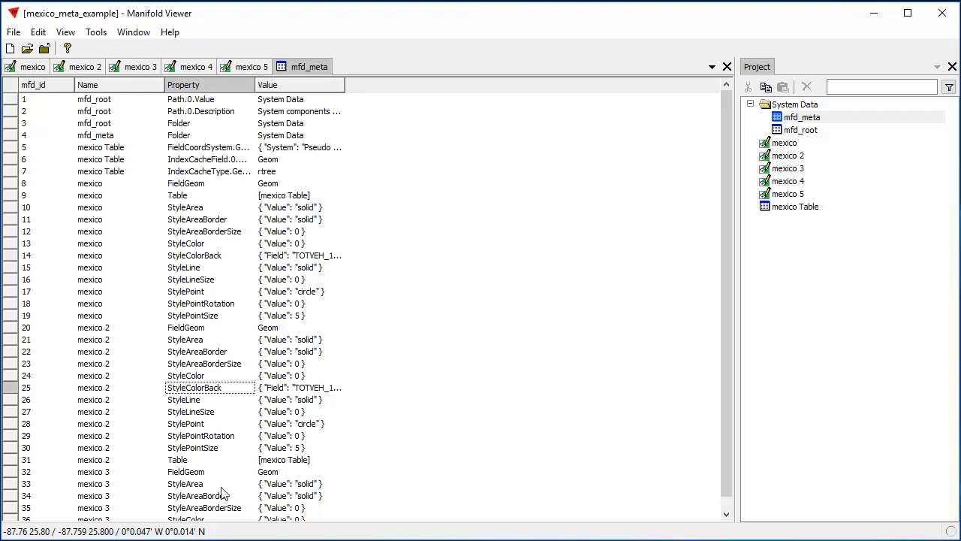
{"action": "left_click", "coordinate": [225, 256]}
{"action": "left_click", "coordinate": [299, 256]}
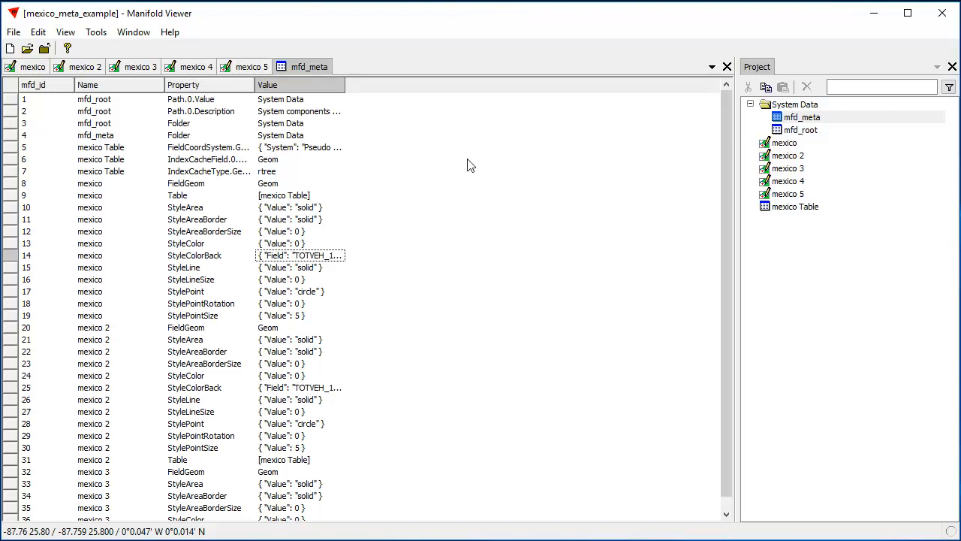
- Set up a selection on the mfd_meta table with the Text Contains template on the Property field
{"action": "left_click", "coordinate": [38, 33]}
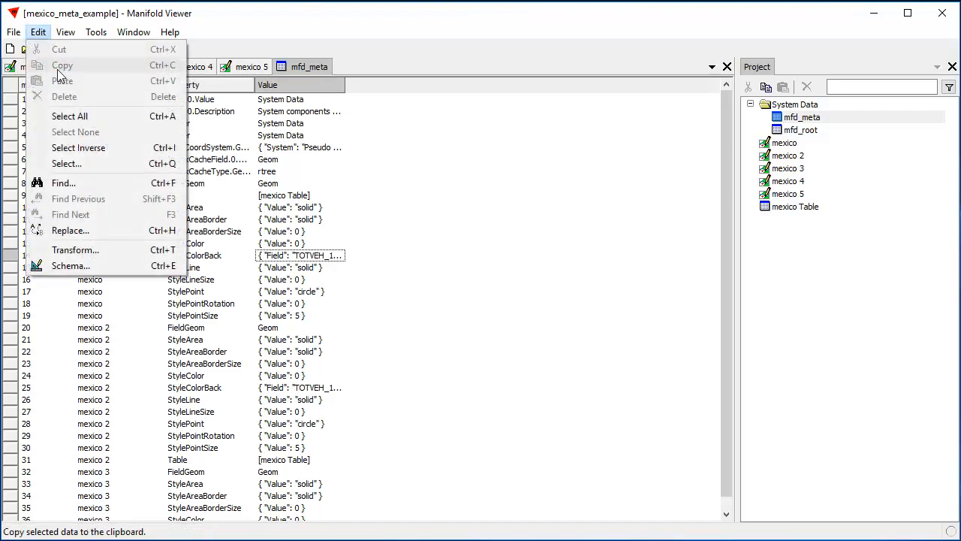
{"action": "left_click", "coordinate": [83, 165]}
{"action": "left_click_drag", "start_coordinate": [458, 92], "coordinate": [737, 90]}
{"action": "left_click_drag", "start_coordinate": [887, 169], "coordinate": [907, 229]}
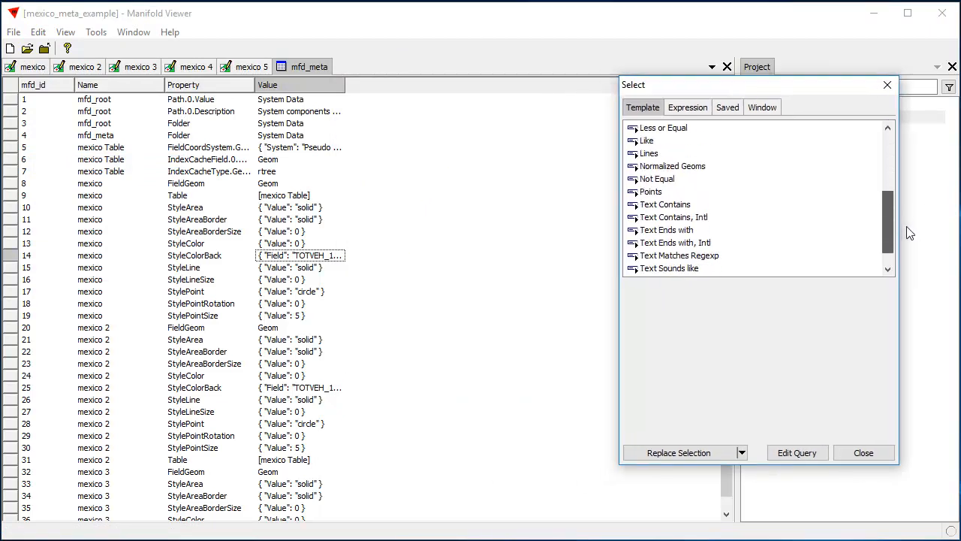
{"action": "left_click", "coordinate": [655, 206]}
{"action": "left_click", "coordinate": [888, 287]}
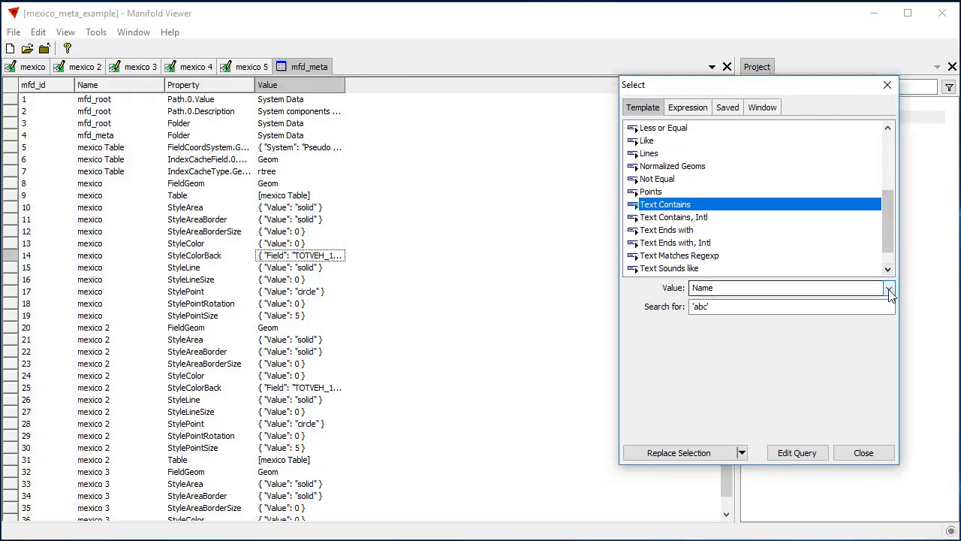
{"action": "left_click", "coordinate": [715, 315]}
- Replace the selection with the records whose Property contains 'StyleColorBack', and widen the Value column to show more of its contents
{"action": "left_click", "coordinate": [709, 307]}
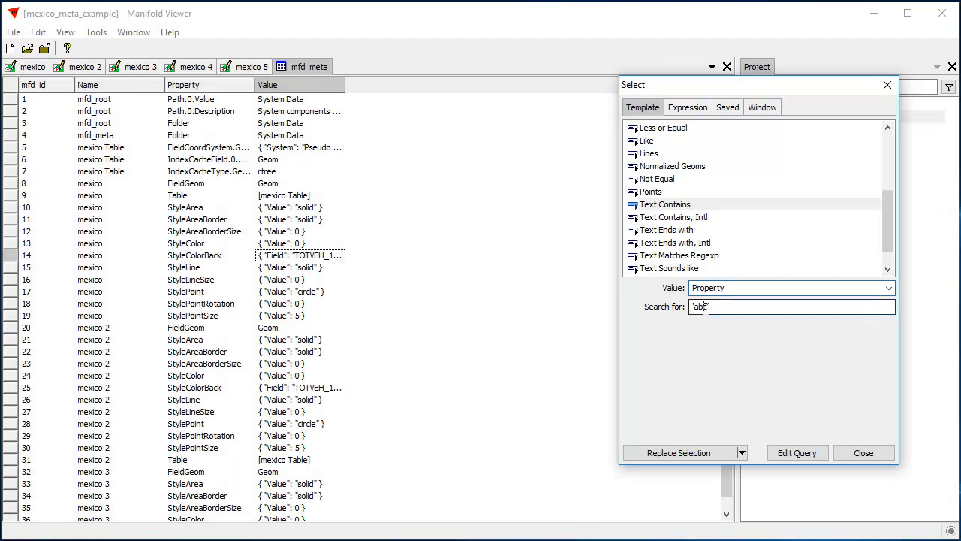
{"action": "key", "text": "BackSpace"}
{"action": "key", "text": "BackSpace"}
{"action": "key", "text": "BackSpace"}
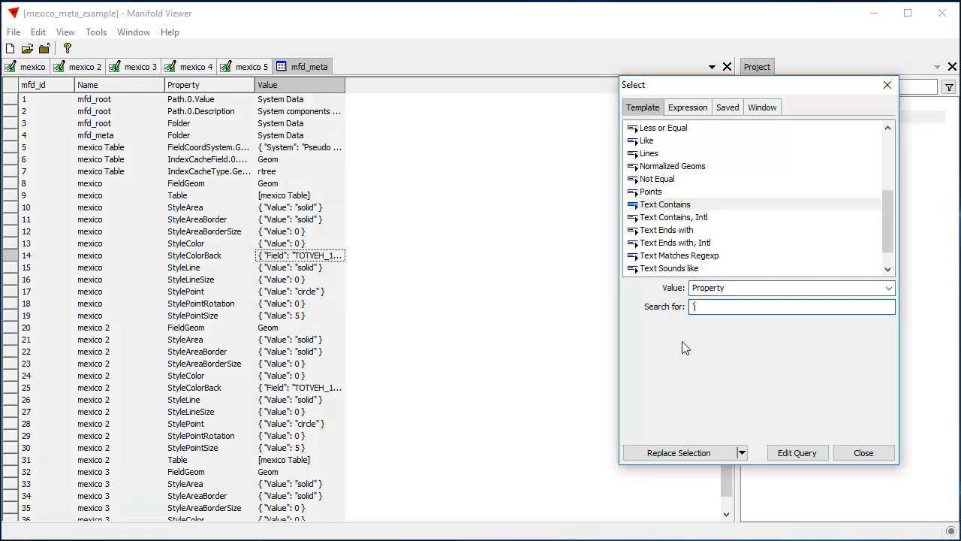
{"action": "type", "text": "StyleColor"}
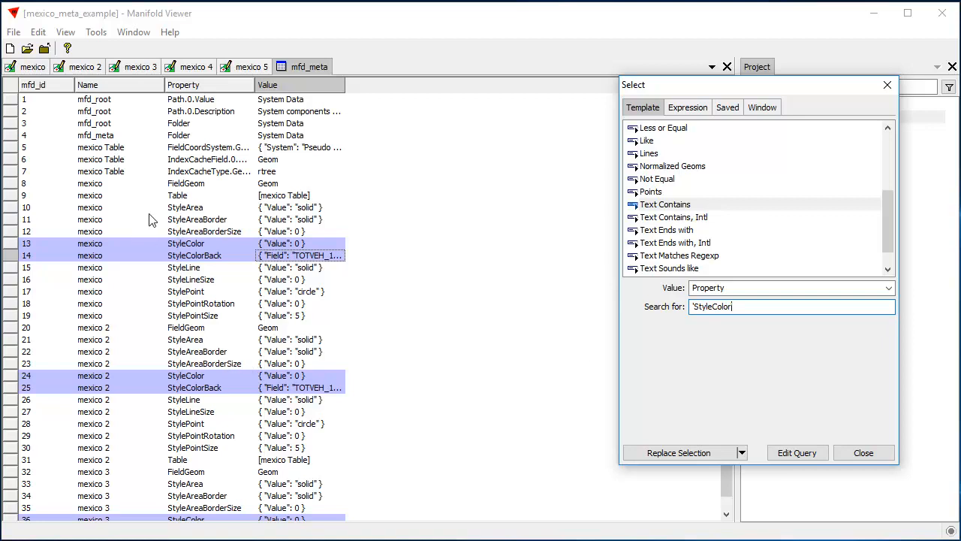
{"action": "type", "text": "'"}
{"action": "type", "text": "Bac"}
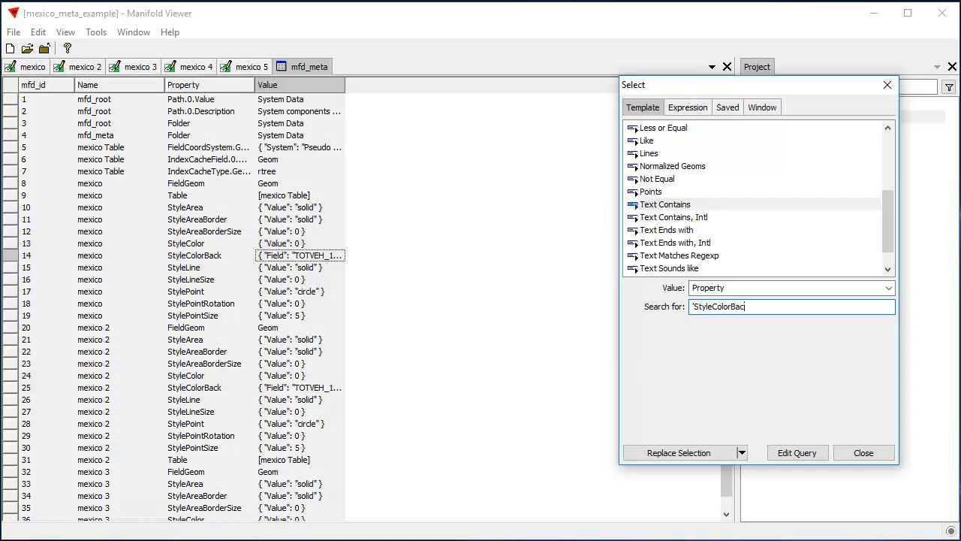
{"action": "type", "text": "k'"}
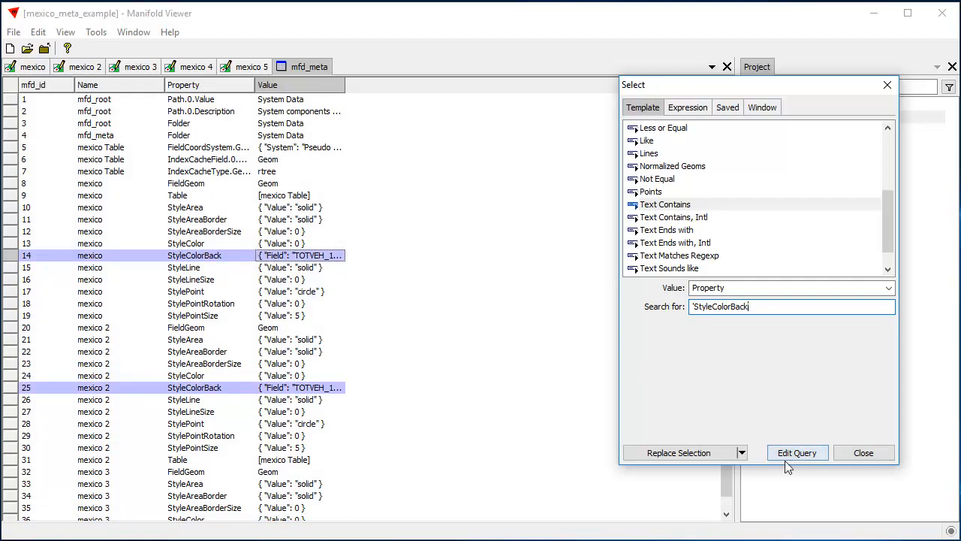
{"action": "left_click", "coordinate": [698, 452]}
{"action": "left_click", "coordinate": [865, 453]}
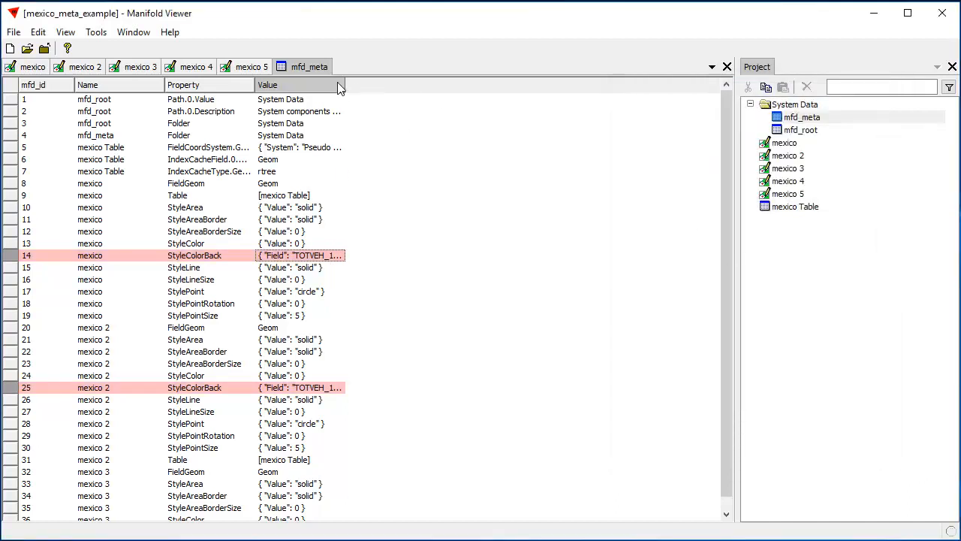
{"action": "left_click_drag", "start_coordinate": [338, 85], "coordinate": [678, 85]}
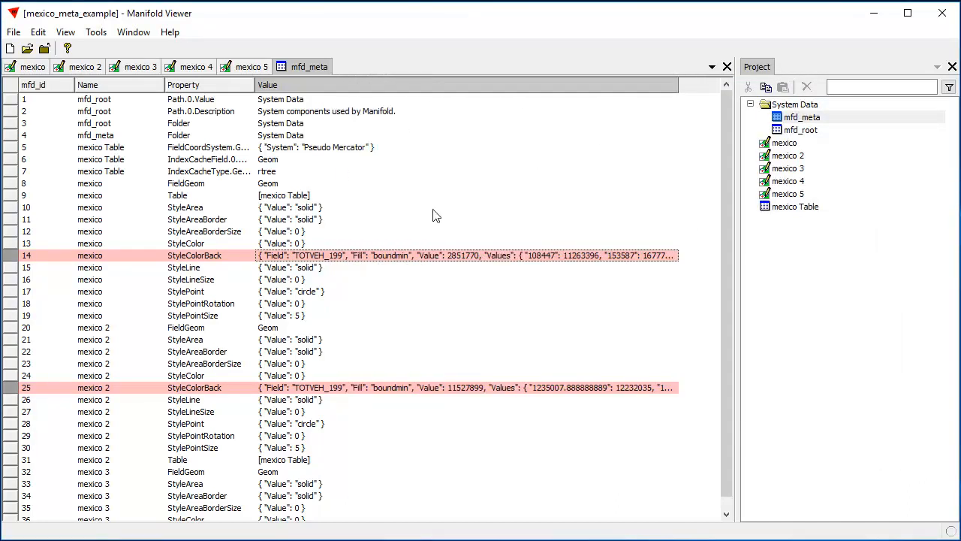
- Start a transform on the mfd_meta table with Value as the target field, and preview the Copy template
{"action": "left_click", "coordinate": [38, 31]}
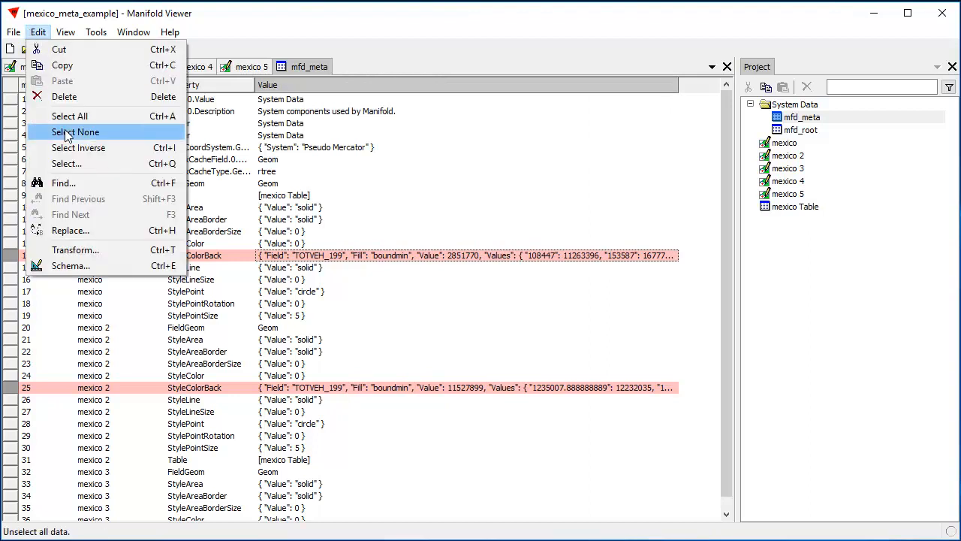
{"action": "left_click", "coordinate": [69, 251]}
{"action": "left_click_drag", "start_coordinate": [499, 66], "coordinate": [772, 54]}
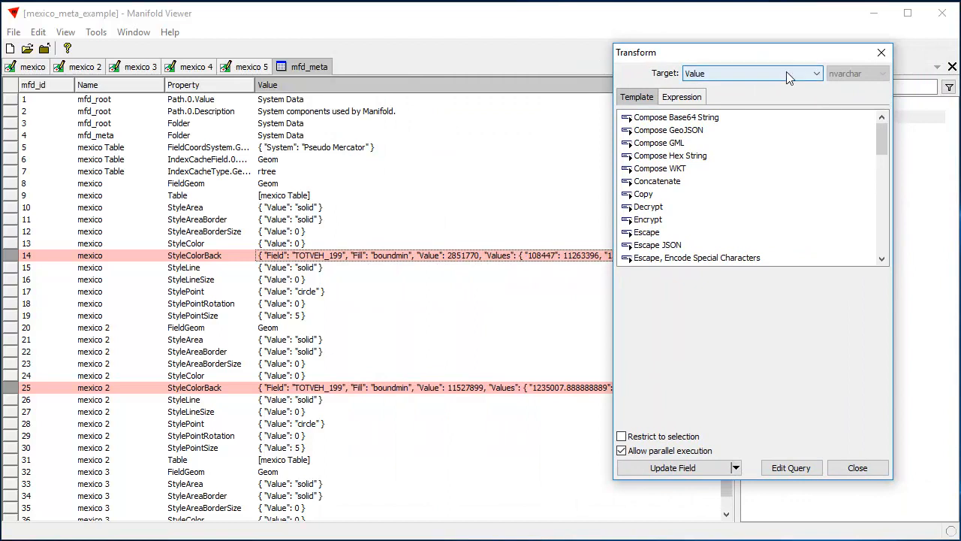
{"action": "left_click", "coordinate": [644, 197]}
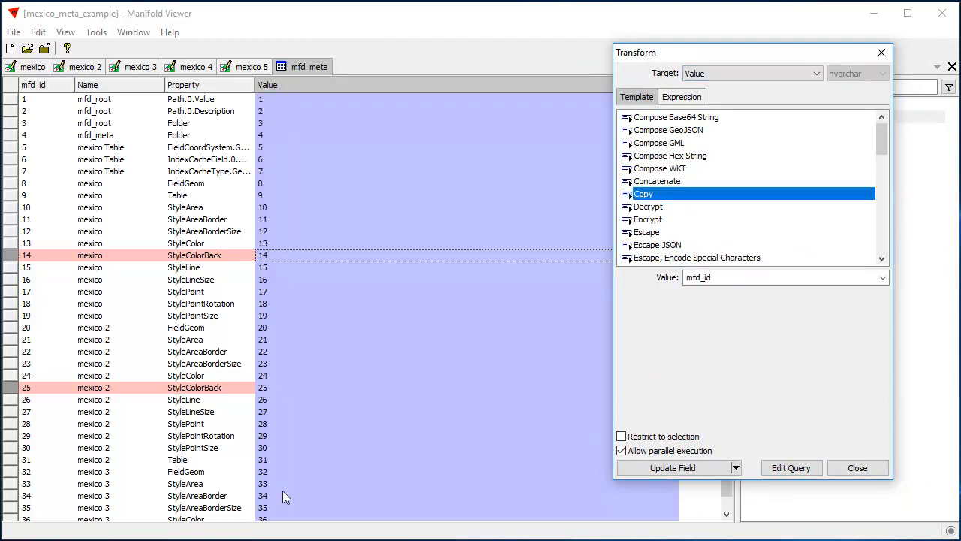
- Use the copied StyleColorBack JSON string of the mexico drawing, enclosed in single quotes, as the transform expression for the Value field
{"action": "left_click", "coordinate": [689, 97]}
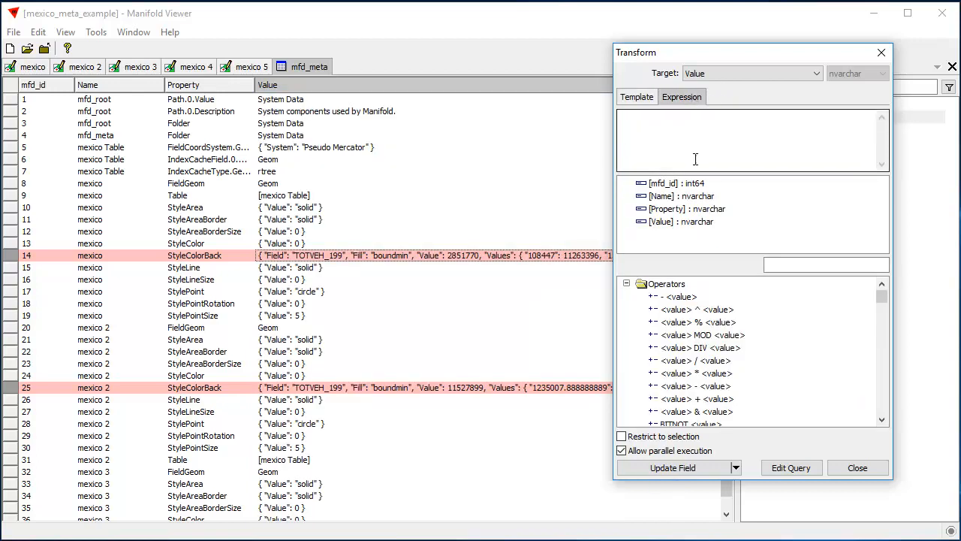
{"action": "left_click", "coordinate": [658, 166]}
{"action": "type", "text": "''"}
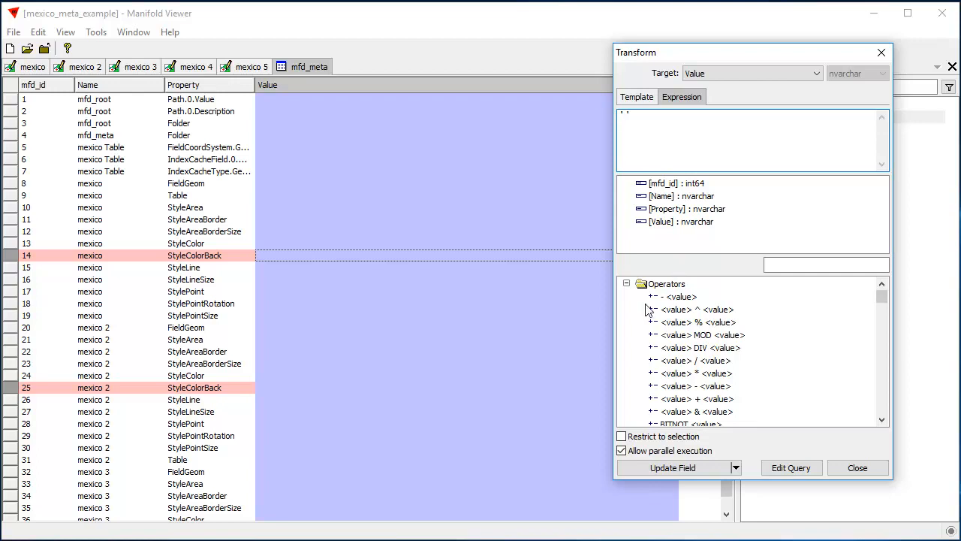
{"action": "key", "text": "ctrl+v"}
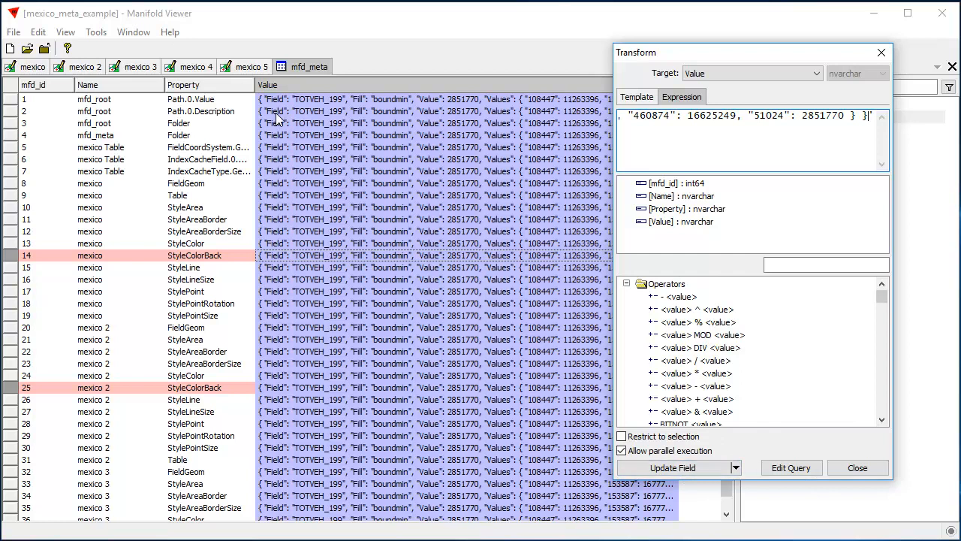
- Restrict the transform to the selected StyleColorBack records, update the Value field, and close the transform and the mfd_meta table
{"action": "left_click", "coordinate": [661, 438]}
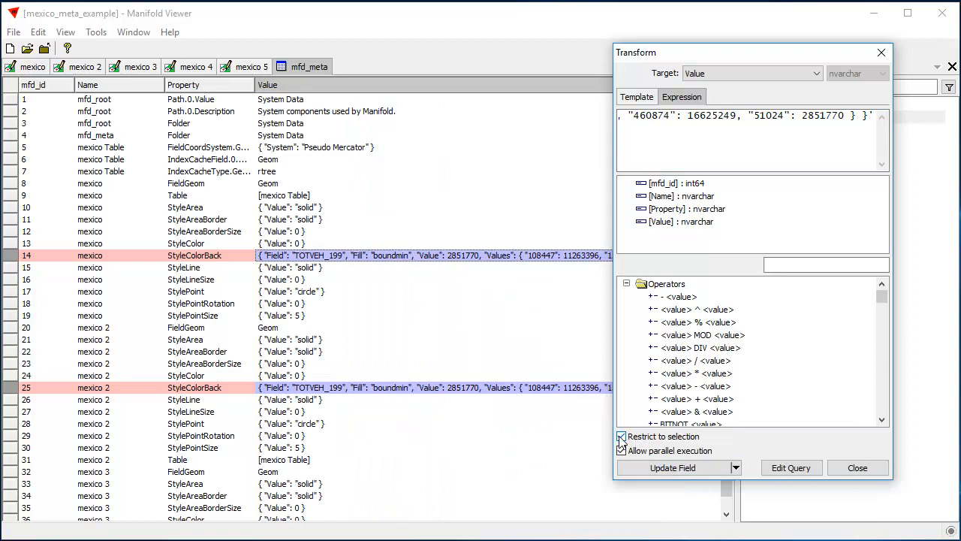
{"action": "left_click", "coordinate": [636, 471]}
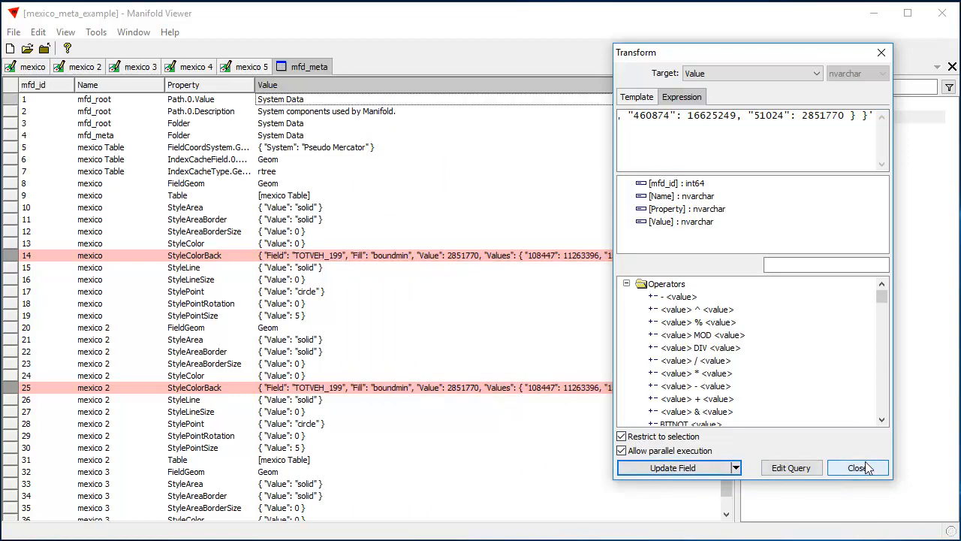
{"action": "left_click", "coordinate": [865, 468]}
{"action": "left_click", "coordinate": [727, 66]}
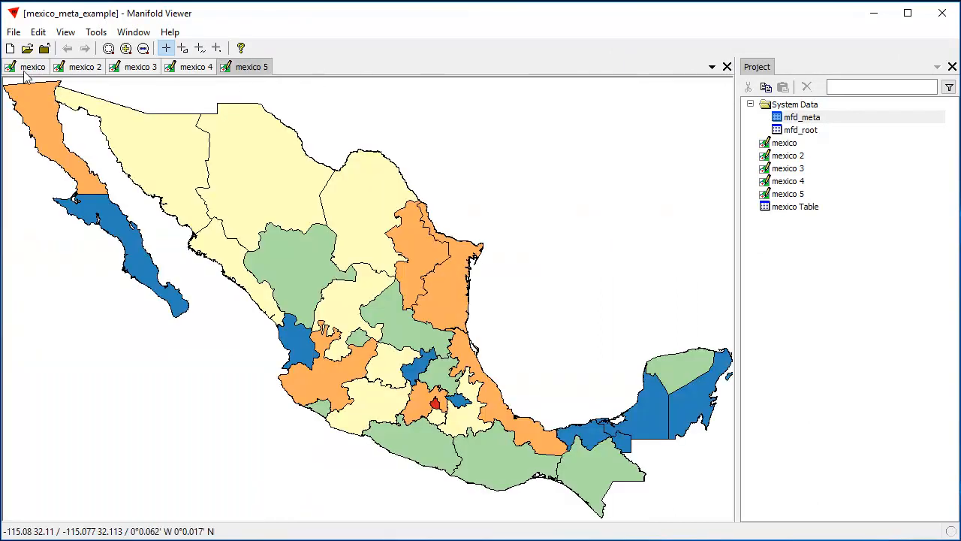
- Examine the area colors of the drawings mexico through mexico 5 in turn, and briefly view the mfd_meta table before closing it
{"action": "left_click", "coordinate": [21, 68]}
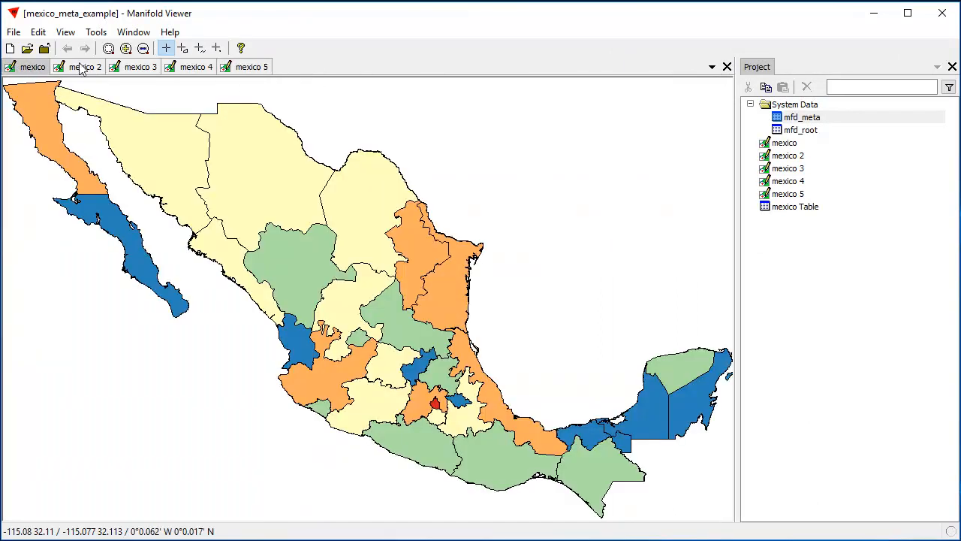
{"action": "left_click", "coordinate": [81, 68]}
{"action": "left_click", "coordinate": [133, 69]}
{"action": "left_click", "coordinate": [189, 69]}
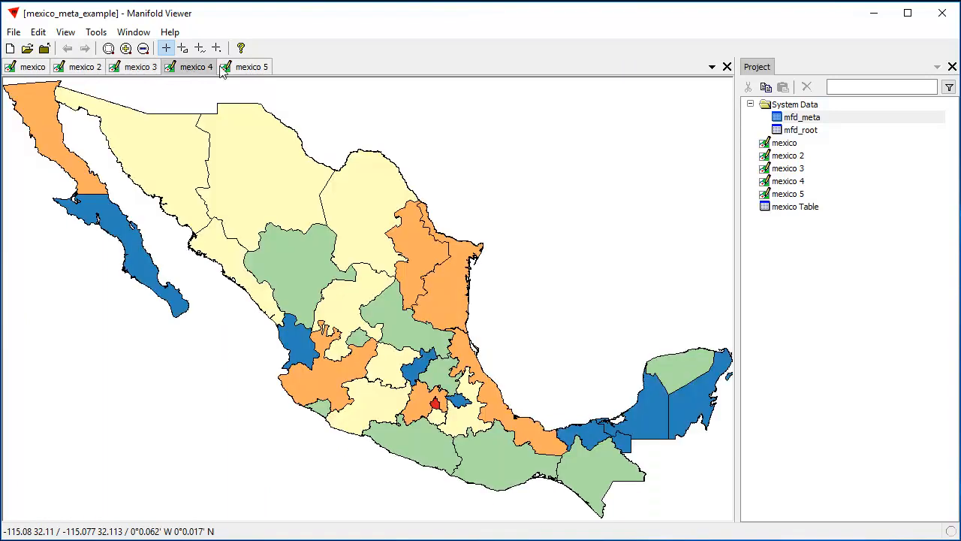
{"action": "left_click", "coordinate": [258, 69]}
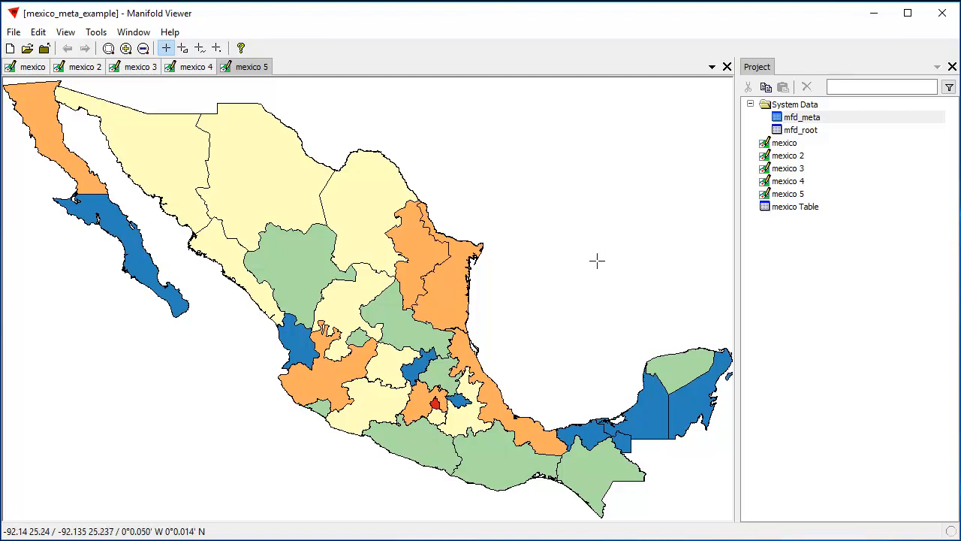
{"action": "double_click", "coordinate": [804, 118]}
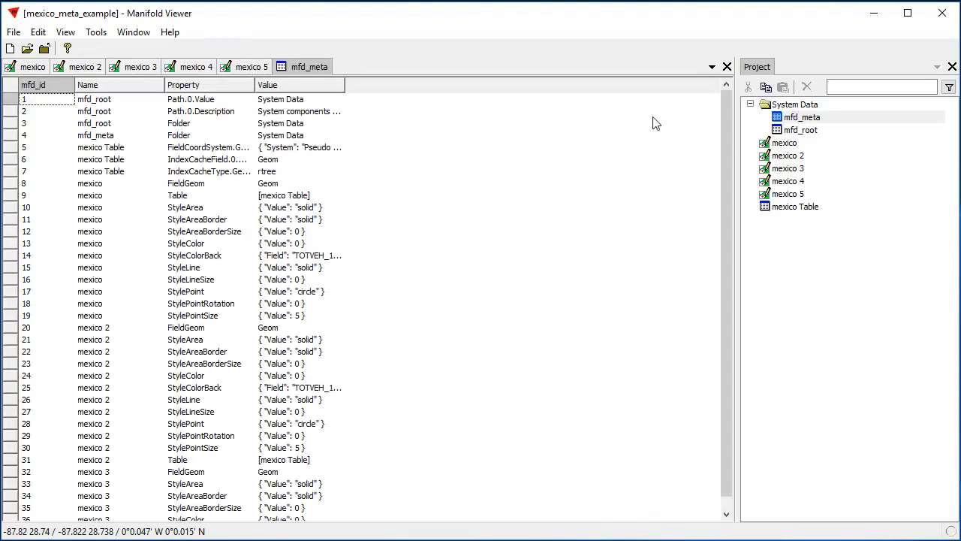
{"action": "left_click", "coordinate": [727, 67]}
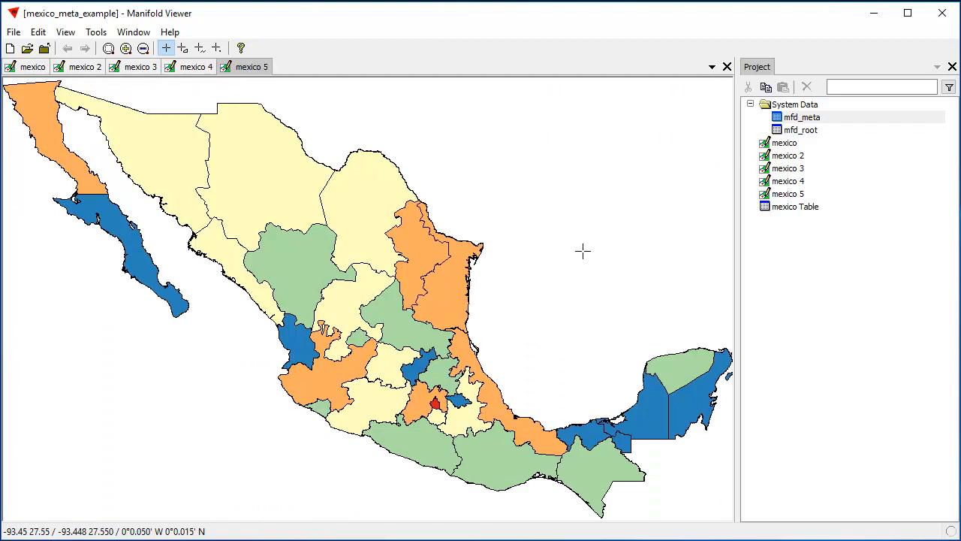